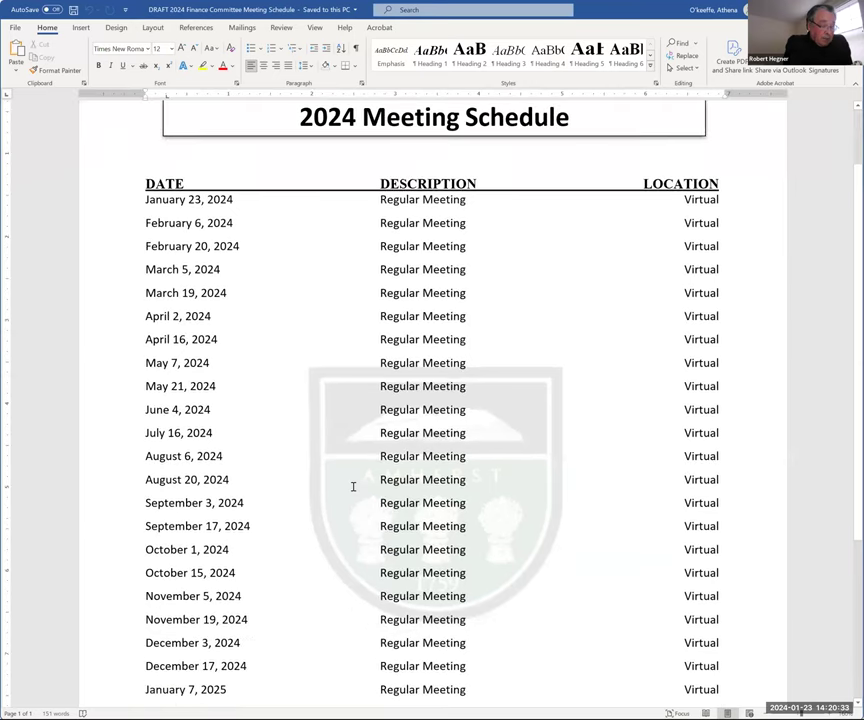
Add a June 18, 2024 row between June 4 and July 16, with description Regular Meeting and location Virtual.
scroll(353, 487, down, 1)
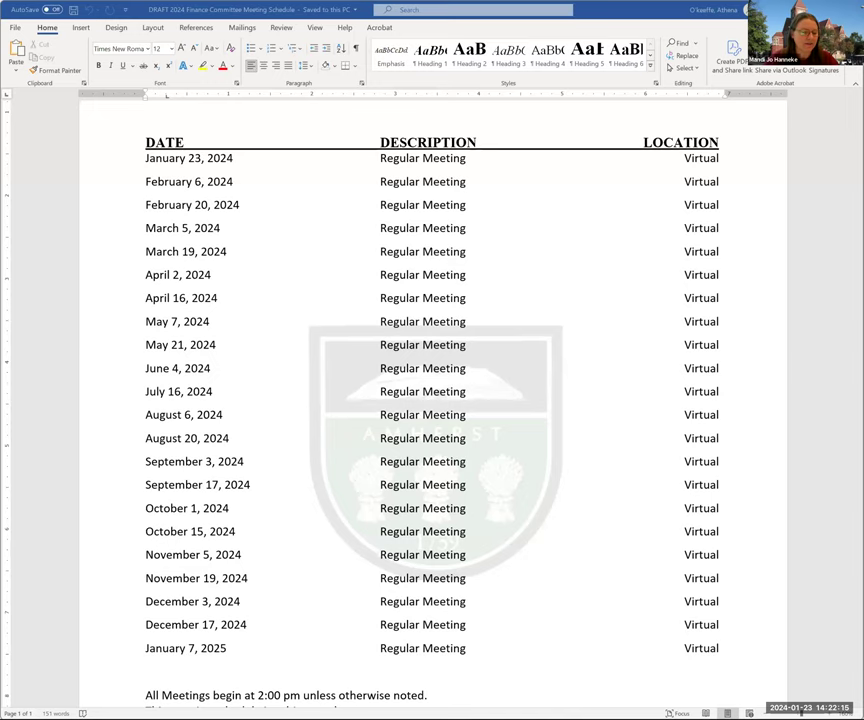
click(146, 391)
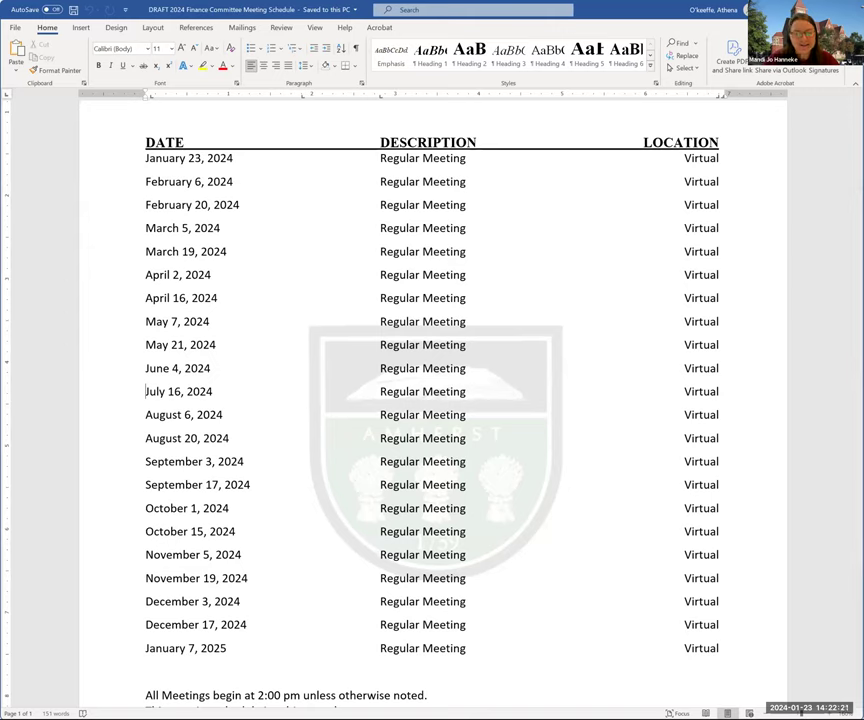
key(Return)
key(Up)
text(June 18, 2)
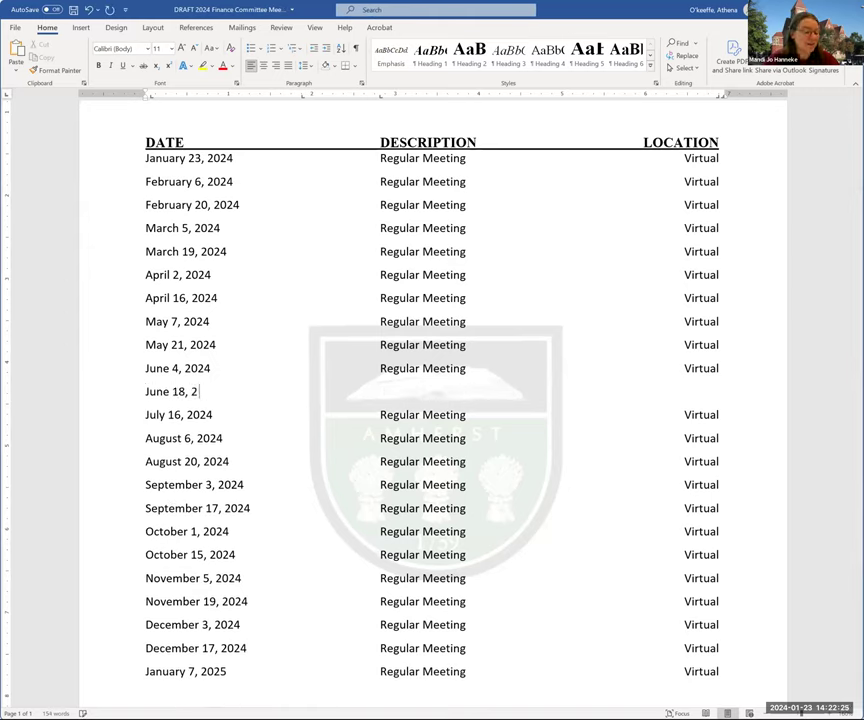
text(024)
key(Tab)
key(Tab)
text(Reg)
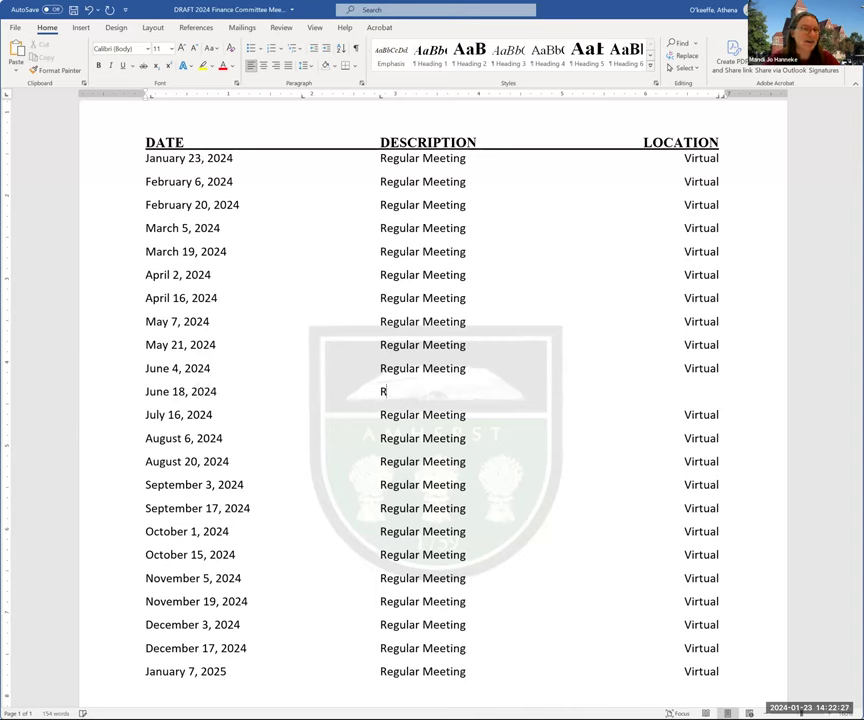
text(ular)
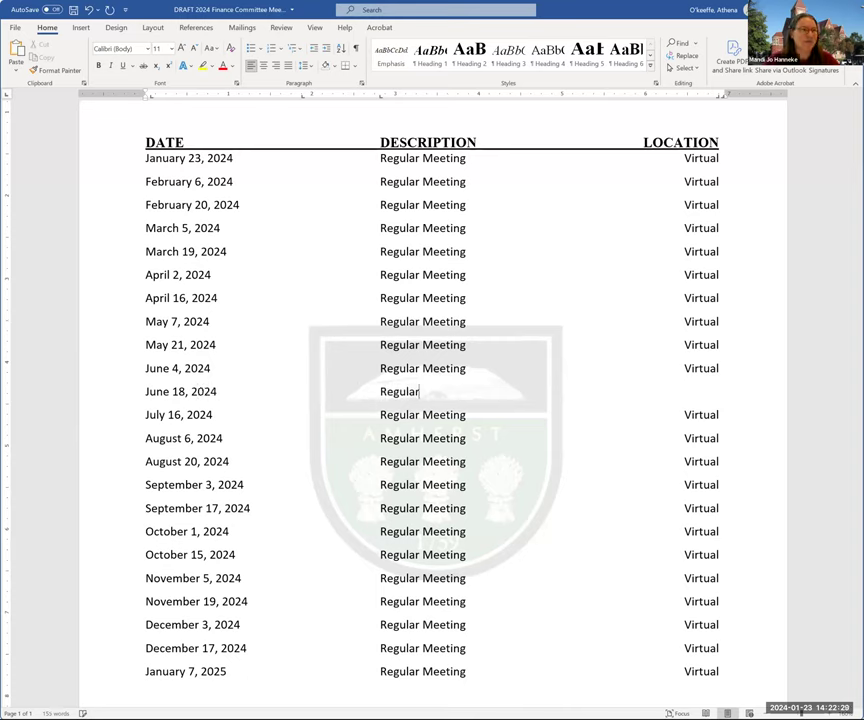
text( Meeting)
key(Tab)
text(Virtual)
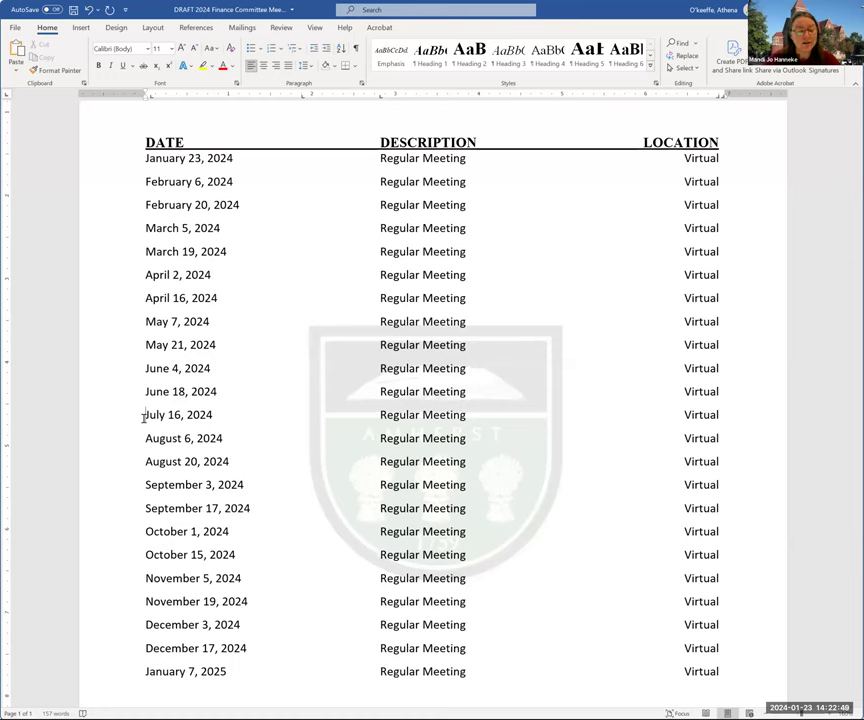
Add a July 2, 2024 row above the July 16 meeting, with description Regular Meeting and location Virtual.
key(Return)
text(July 2, 20)
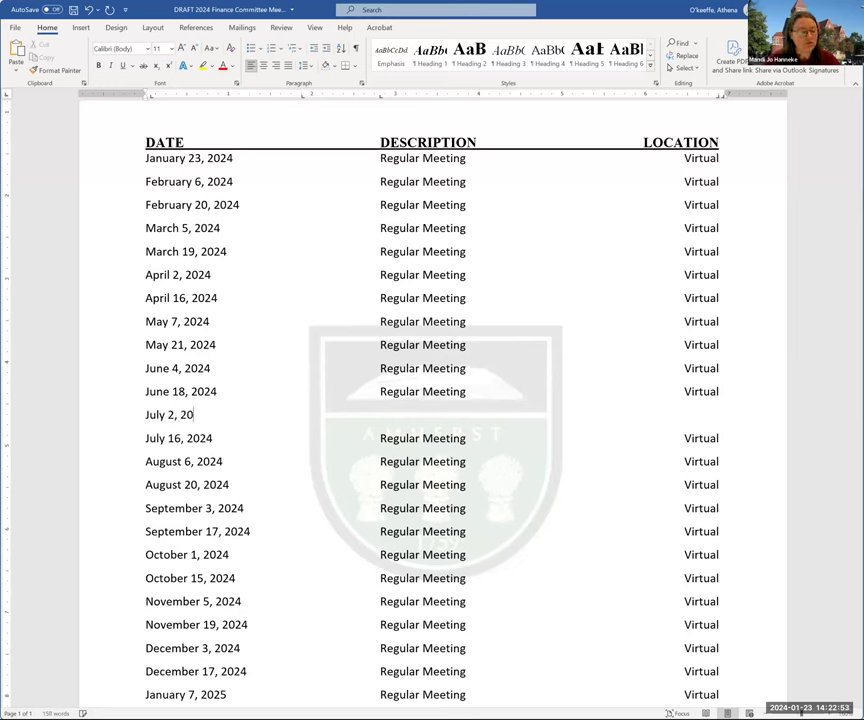
text(24)
key(Tab)
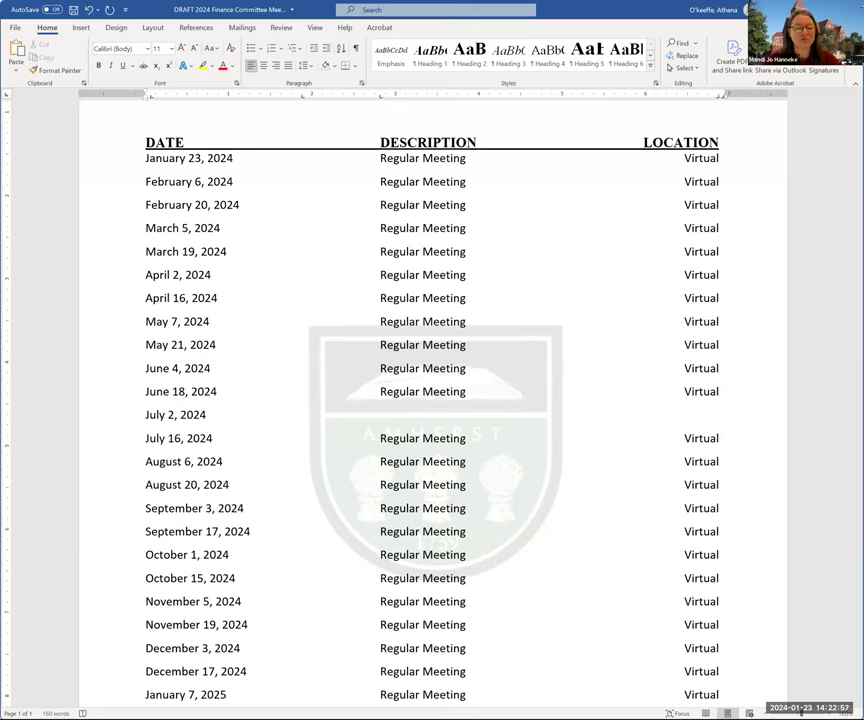
text(Regular)
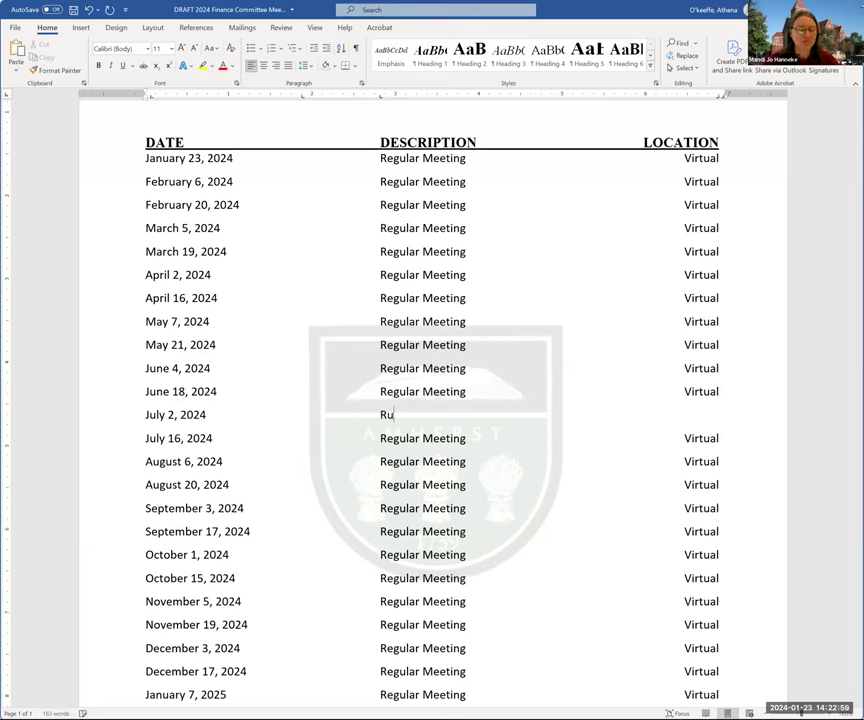
text( Meeting)
key(Tab)
text(Bi)
key(BackSpace)
key(BackSpace)
text(Virtual)
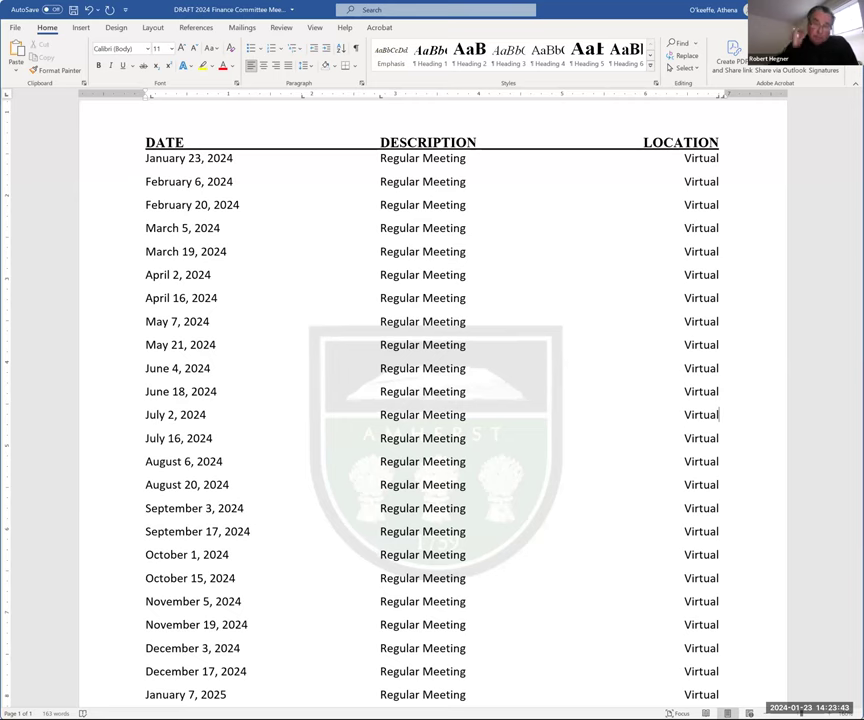
Add a May 14, 2024 row above the May 21 meeting, with a regular meeting description and location Virtual.
scroll(146, 375, down, 3)
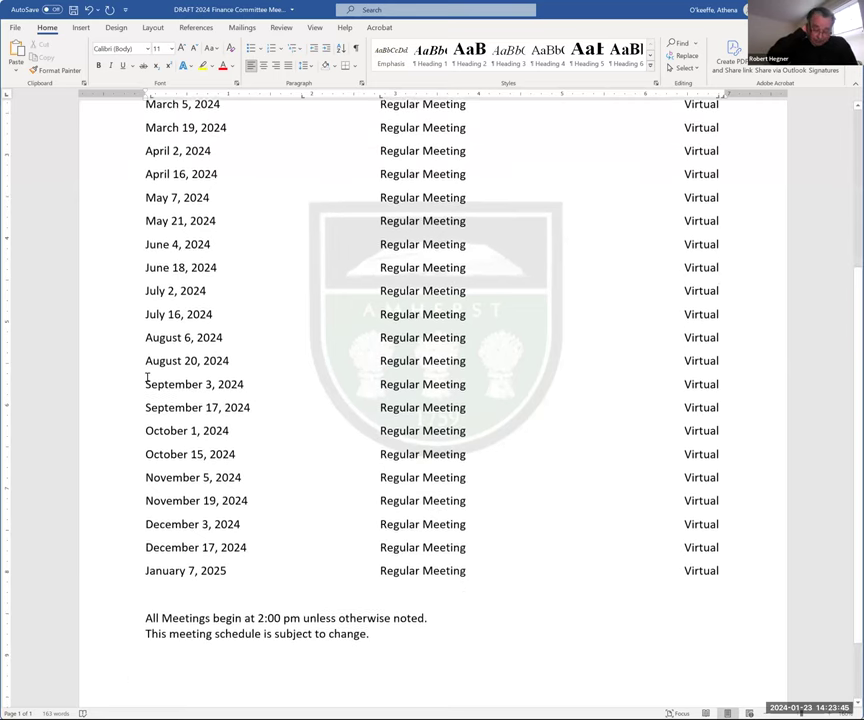
scroll(146, 375, up, 2)
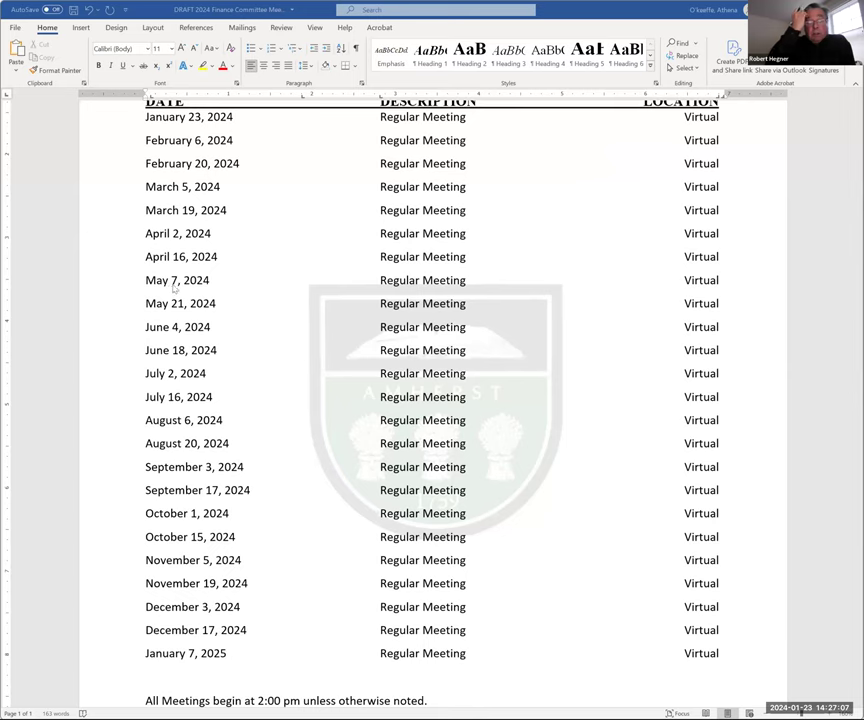
click(148, 302)
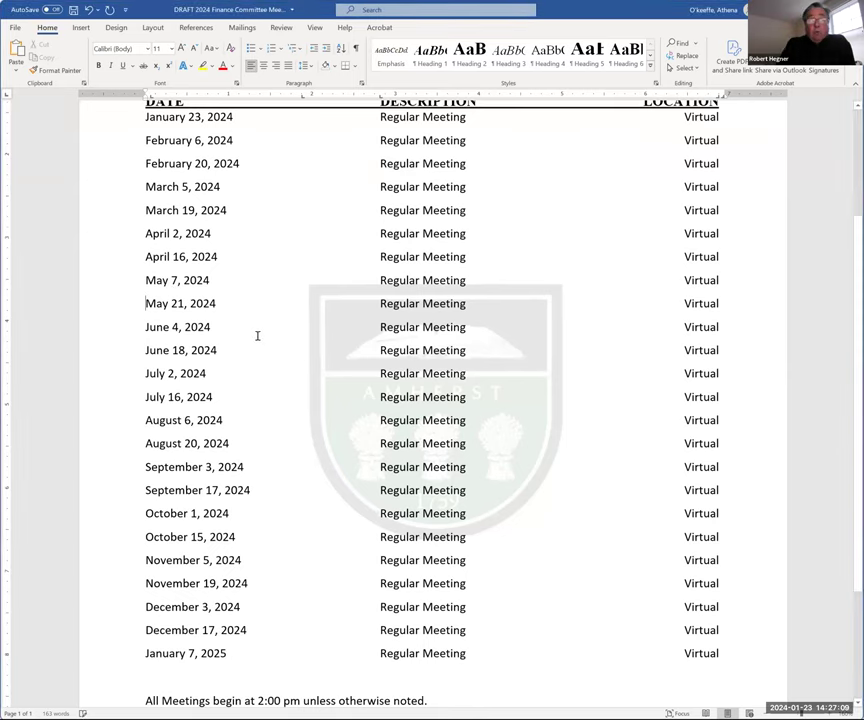
key(Return)
text(Ma)
text(14, 202)
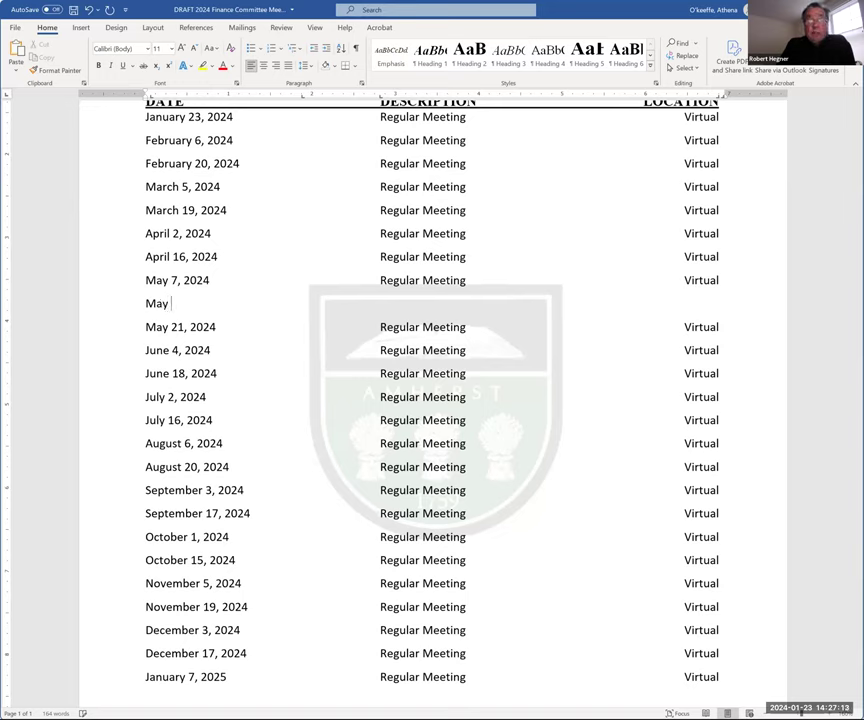
text(4)
key(Tab)
text(Regular Meetign)
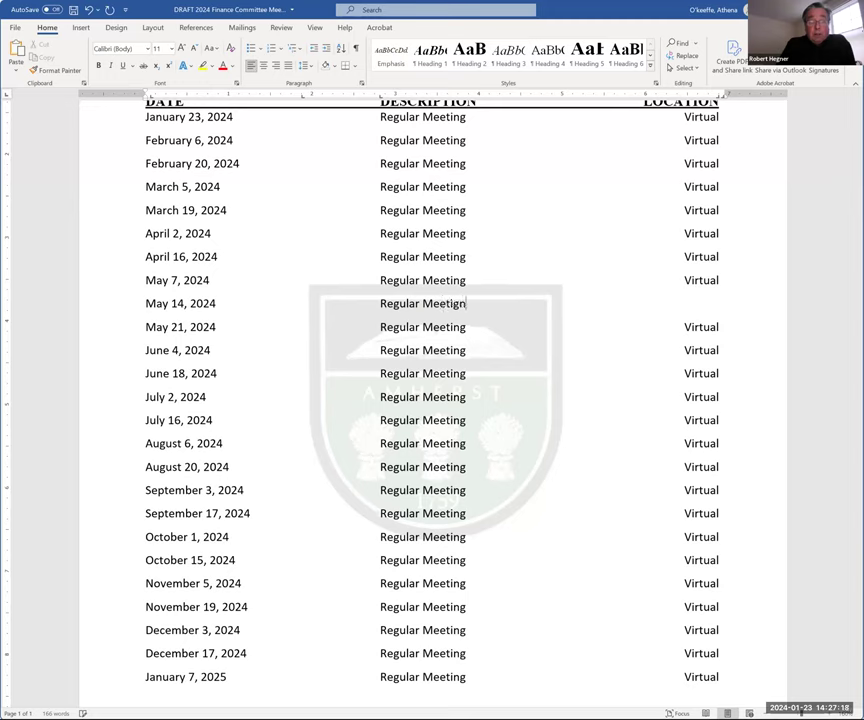
key(Tab)
text(Virtual)
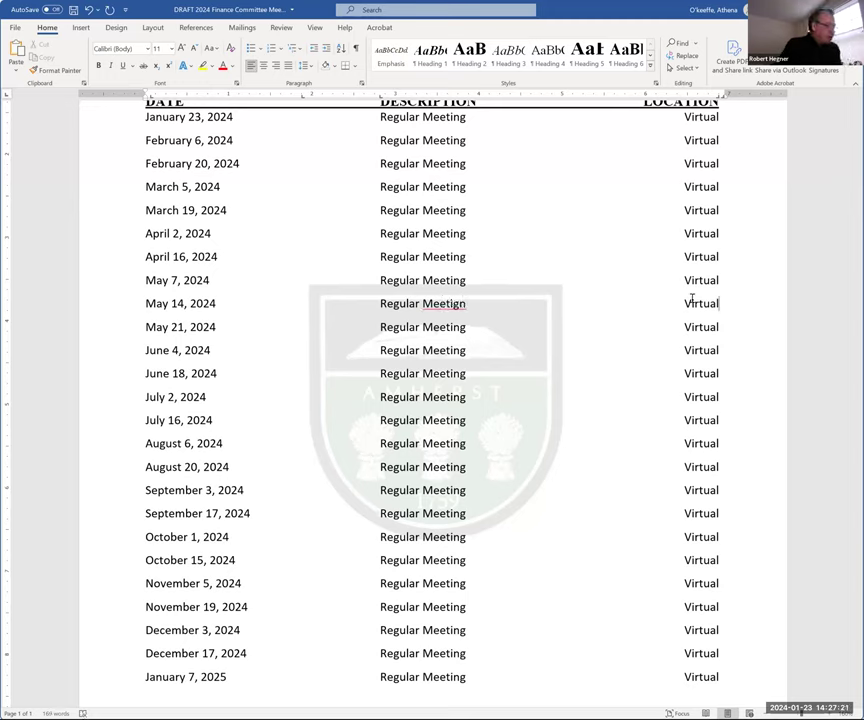
Correct the misspelled description in the May 14, 2024 row to Regular Meeting.
click(458, 304)
key(BackSpace)
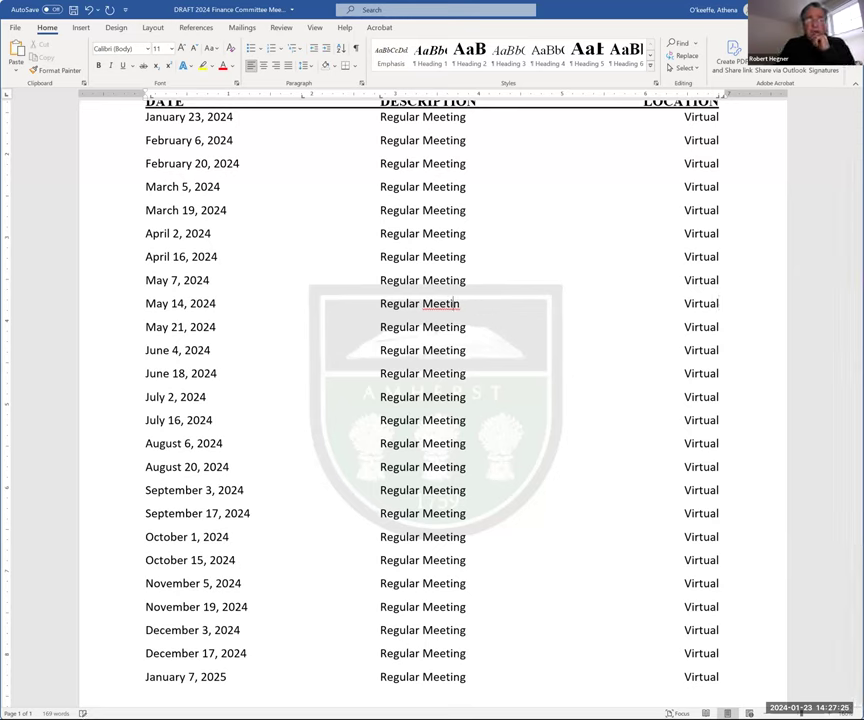
key(Right)
text(g)
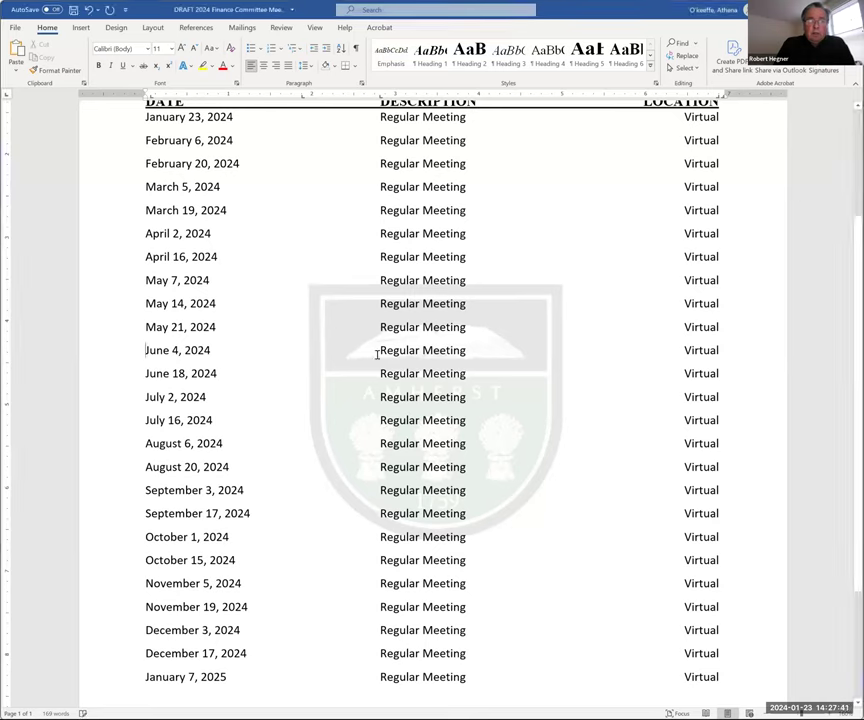
Add a May 28, 2024 row above the June 4 meeting, with description Regular Meeting and location Virtual.
text(May 28, 2024)
key(Return)
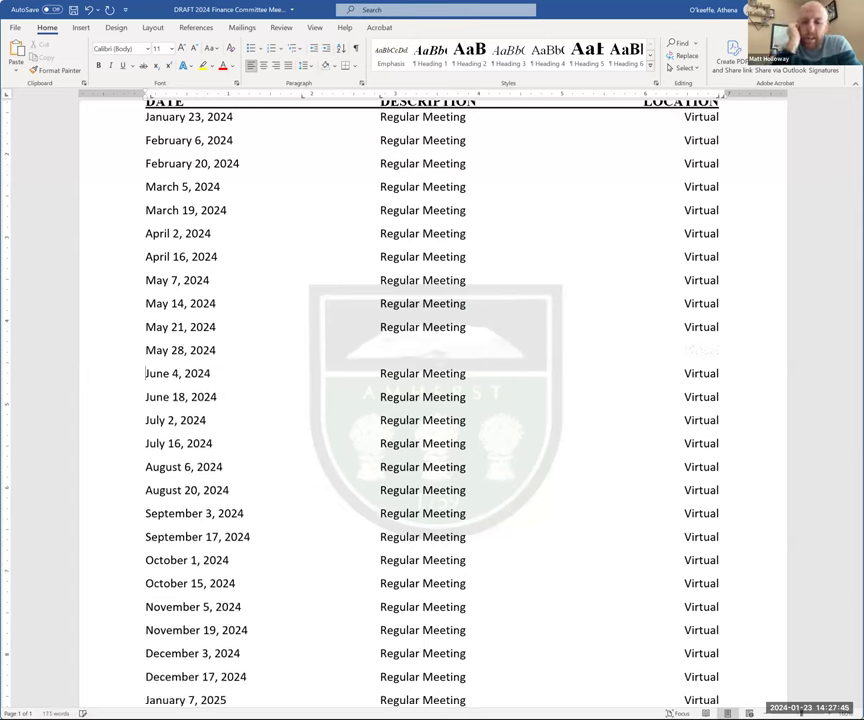
click(377, 353)
text(regular Meeting)
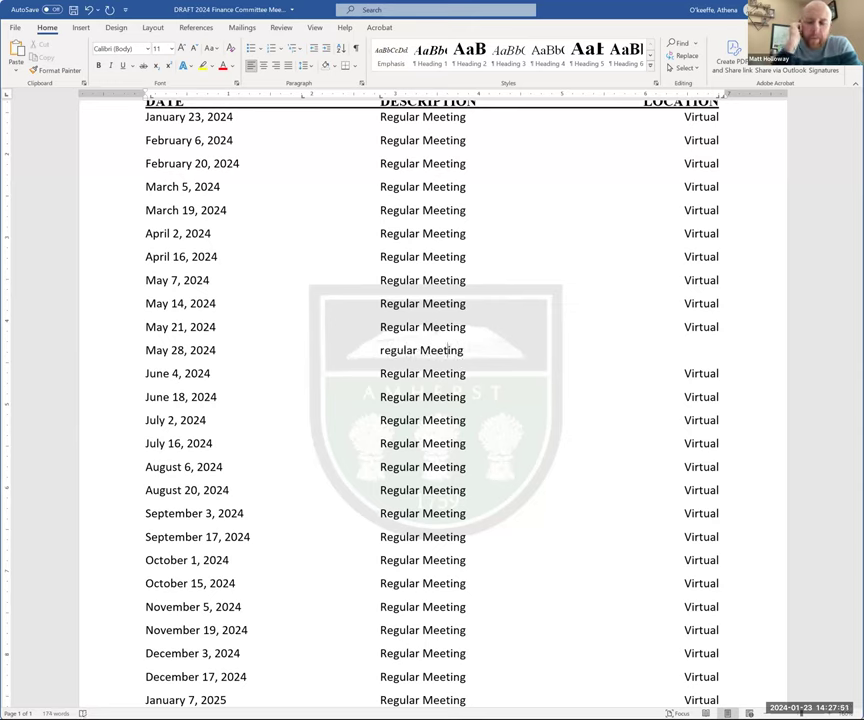
click(378, 351)
key(Delete)
text(R)
key(End)
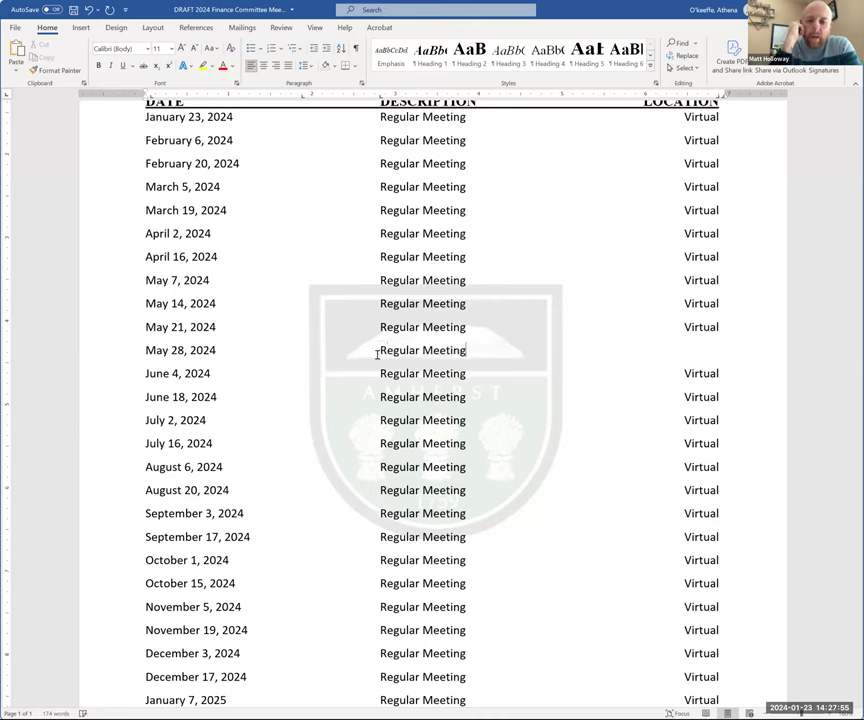
key(Tab)
text(Virtual)
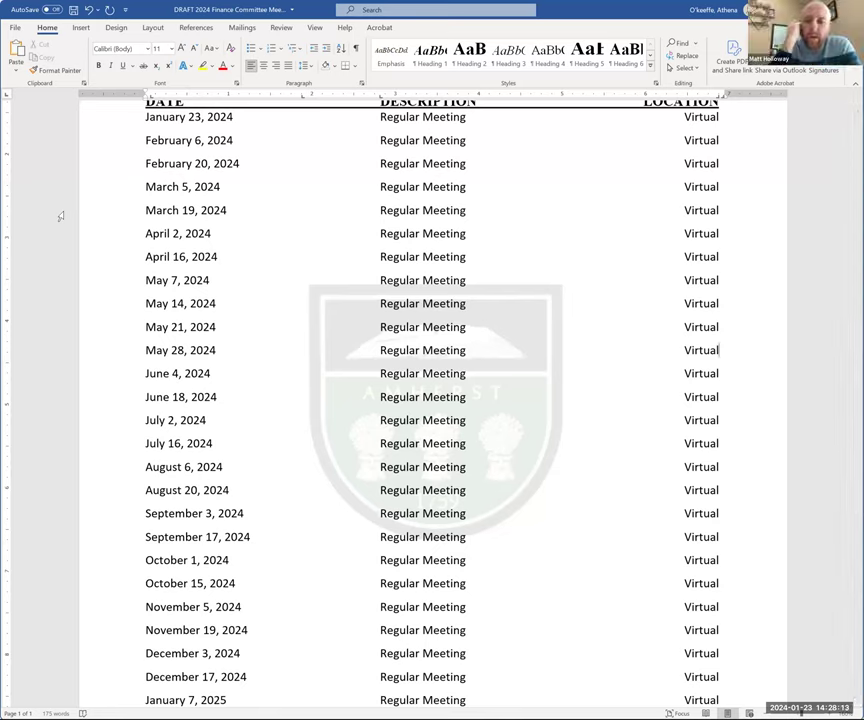
key(Down)
key(Down)
key(Down)
key(Down)
key(Down)
key(End)
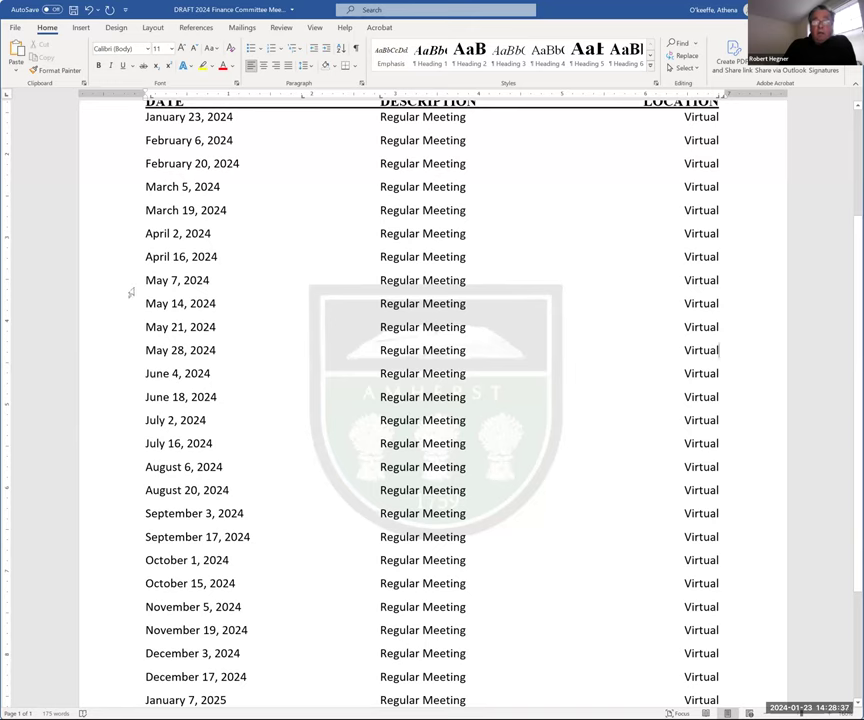
Add a June 11, 2024 row above the June 18 meeting, with description Regular Meeting and location Virtual.
click(141, 397)
text(June 11, 20)
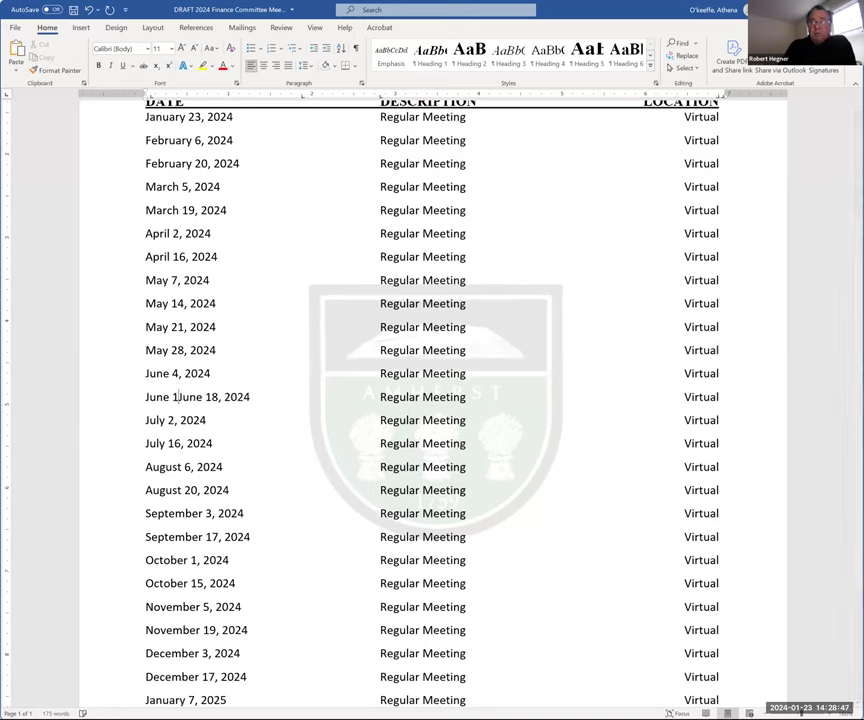
text(24)
key(Return)
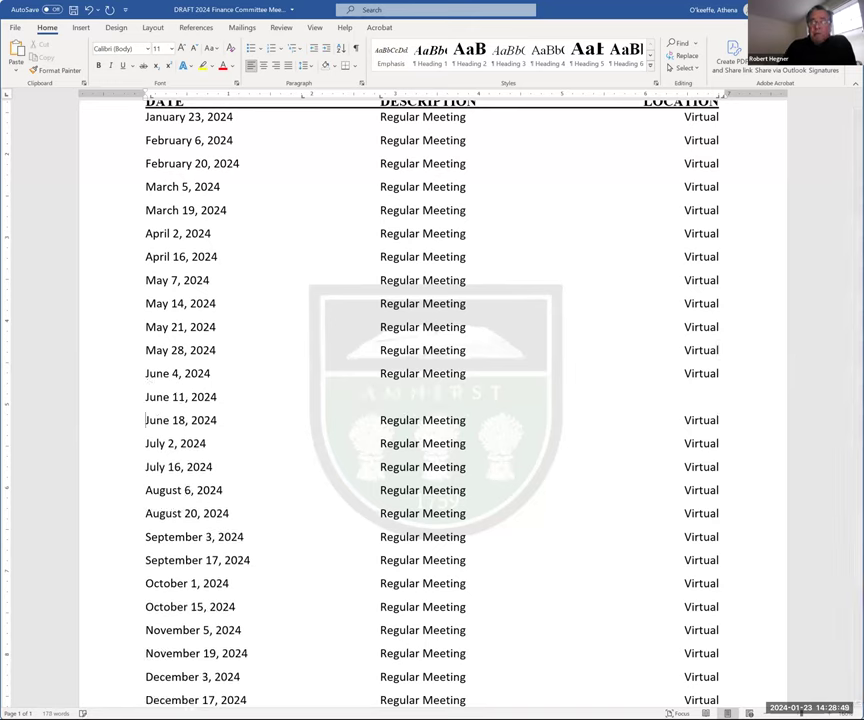
click(302, 397)
key(Tab)
text(Regular Meeting)
key(Tab)
text(V)
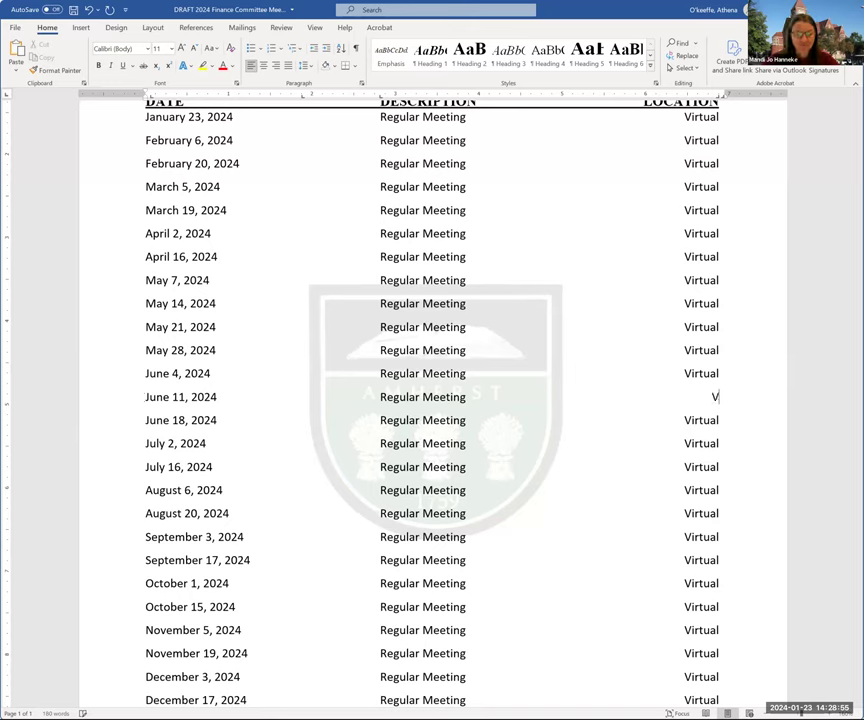
text(irtual)
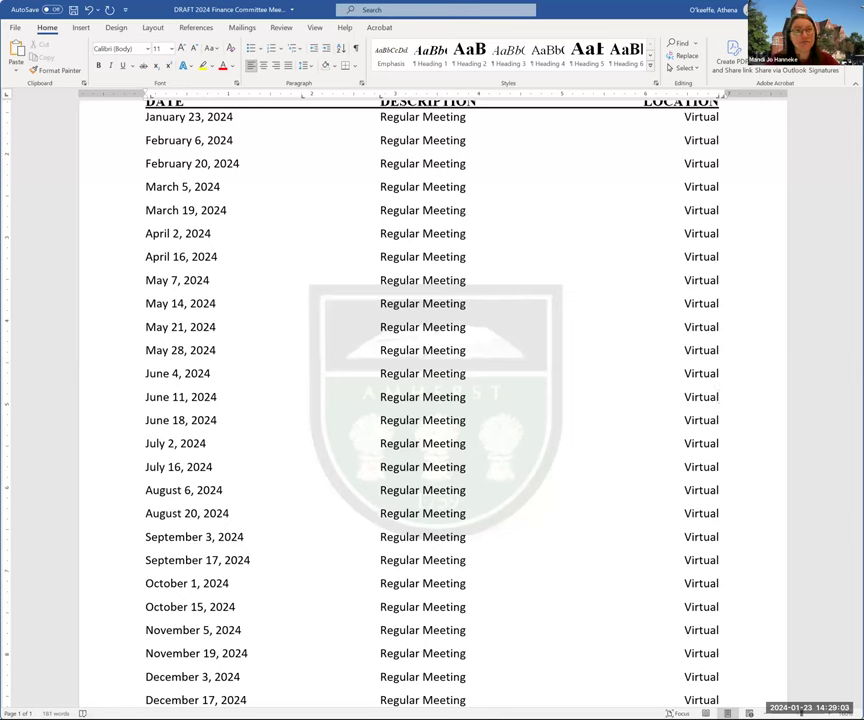
Add a June 25, 2024 row above the July 2 meeting, with description Regular Meeting and location Virtual.
click(719, 373)
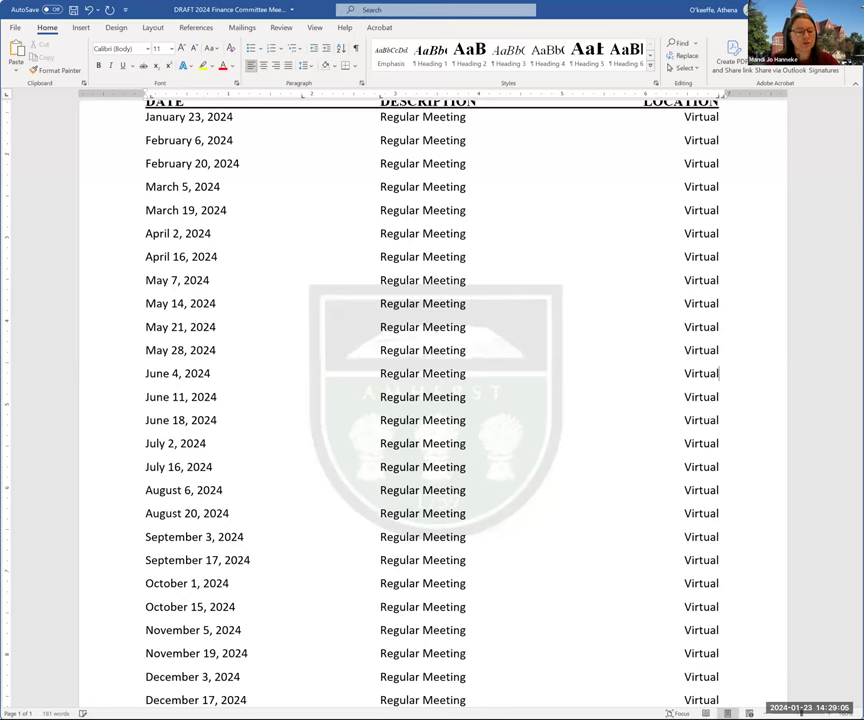
click(143, 442)
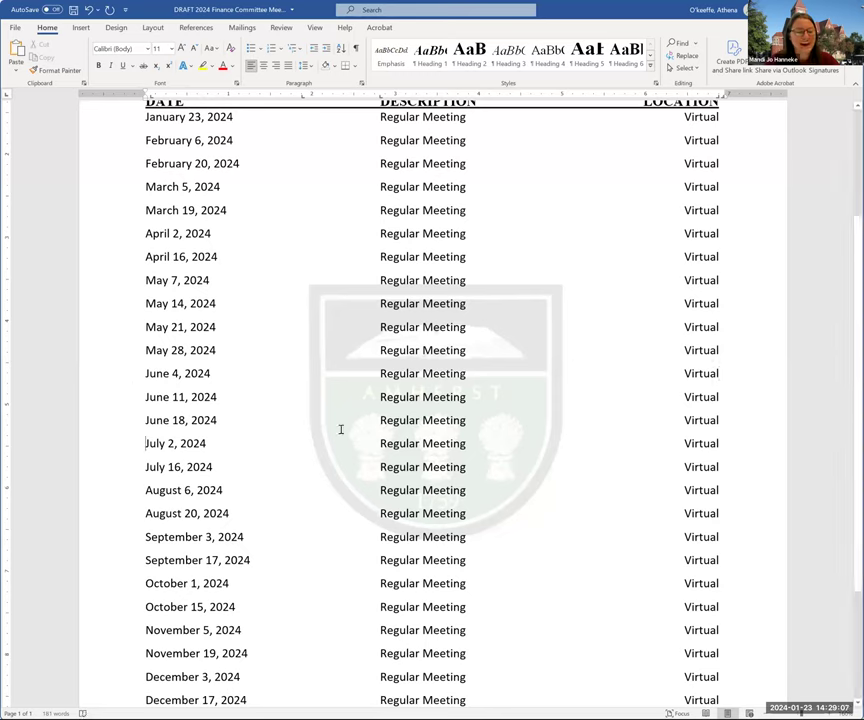
key(Return)
text(J)
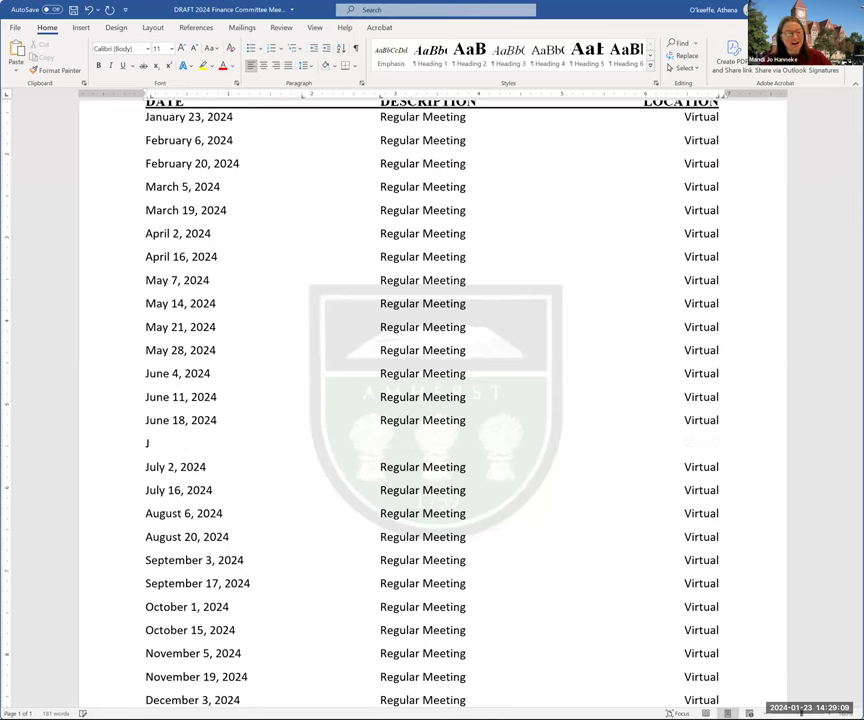
text(une 25)
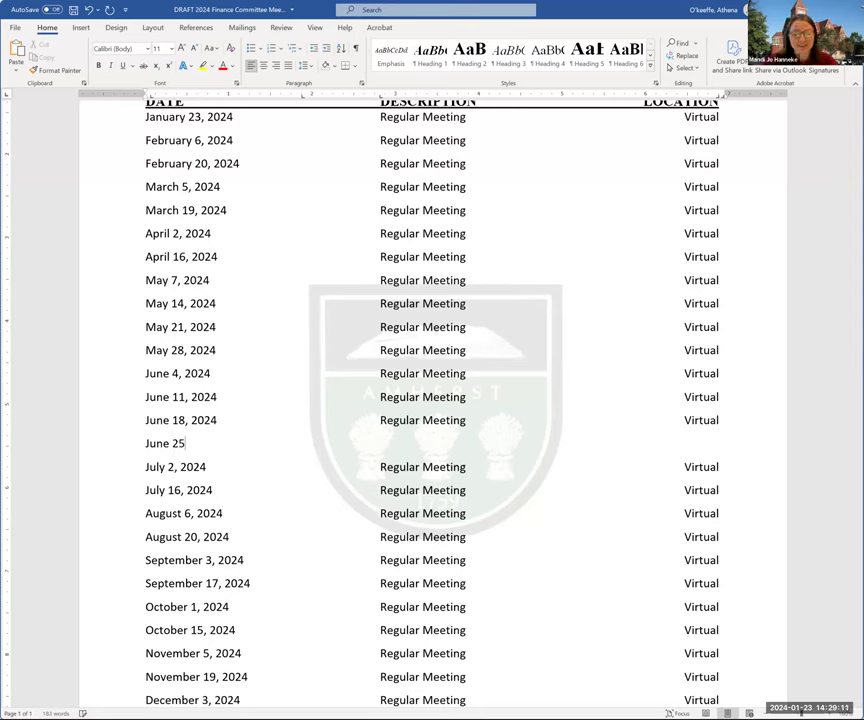
text(, 2024)
key(Tab)
text(Regular Meeting)
key(Tab)
text(Virtual)
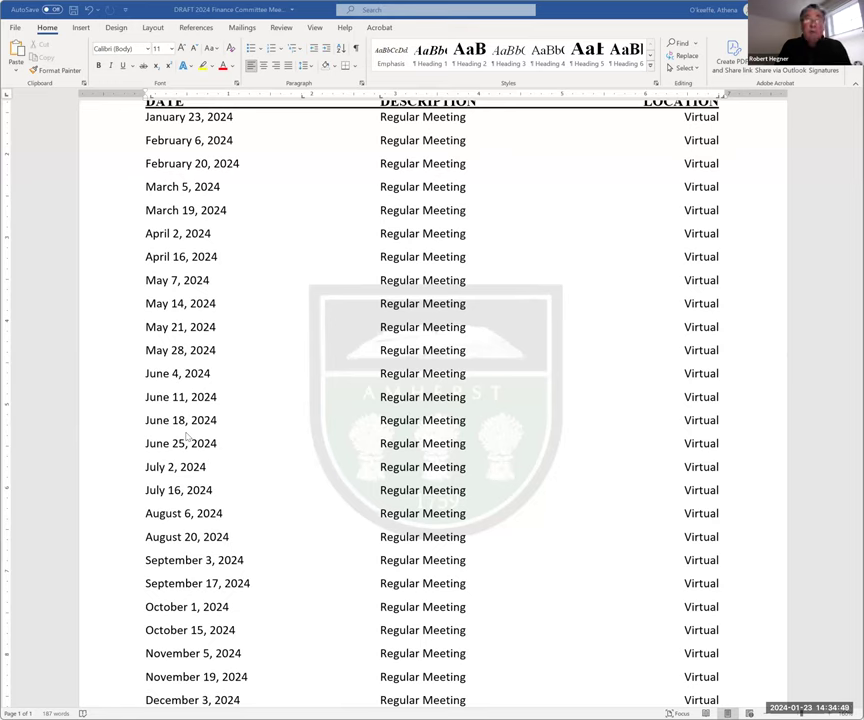
Add a May 3, 2024 row above the May 7 meeting, with the time 10:00-1:00 after the date.
click(147, 280)
key(Return)
key(Up)
text(Ma)
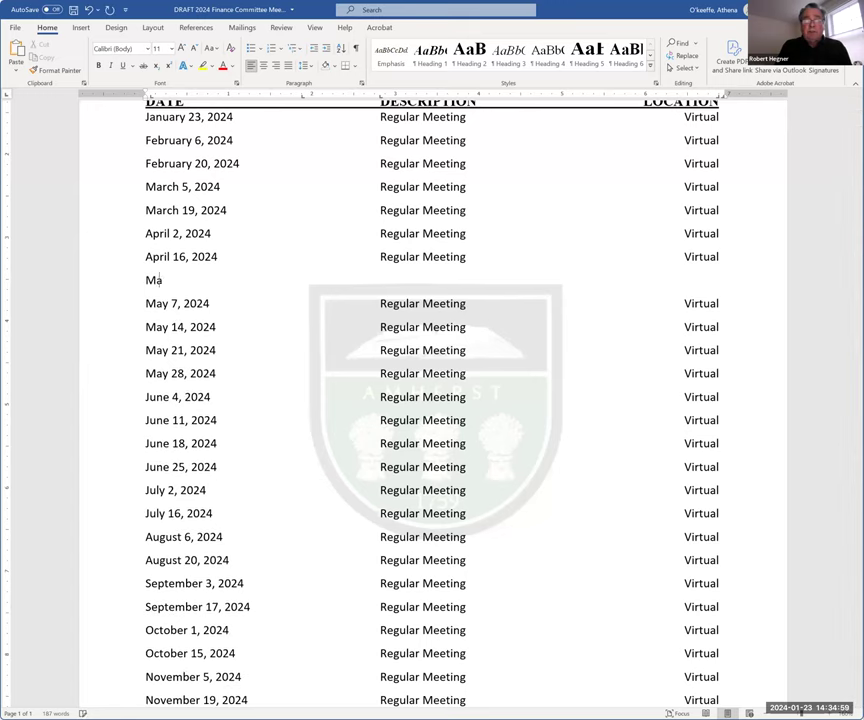
text(y 3)
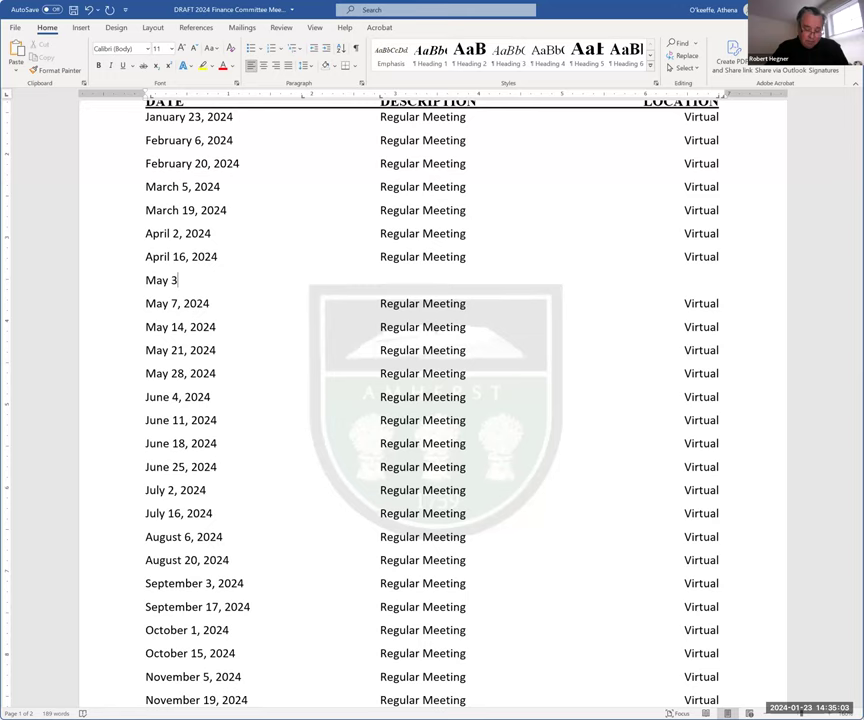
text( 10-1)
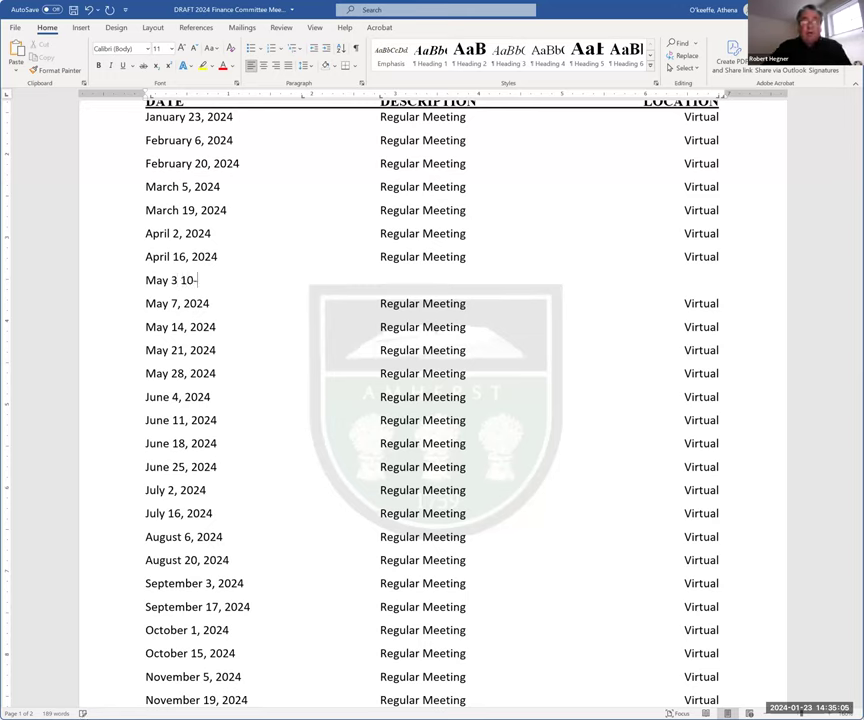
key(Left)
key(Left)
key(Left)
key(Left)
key(Left)
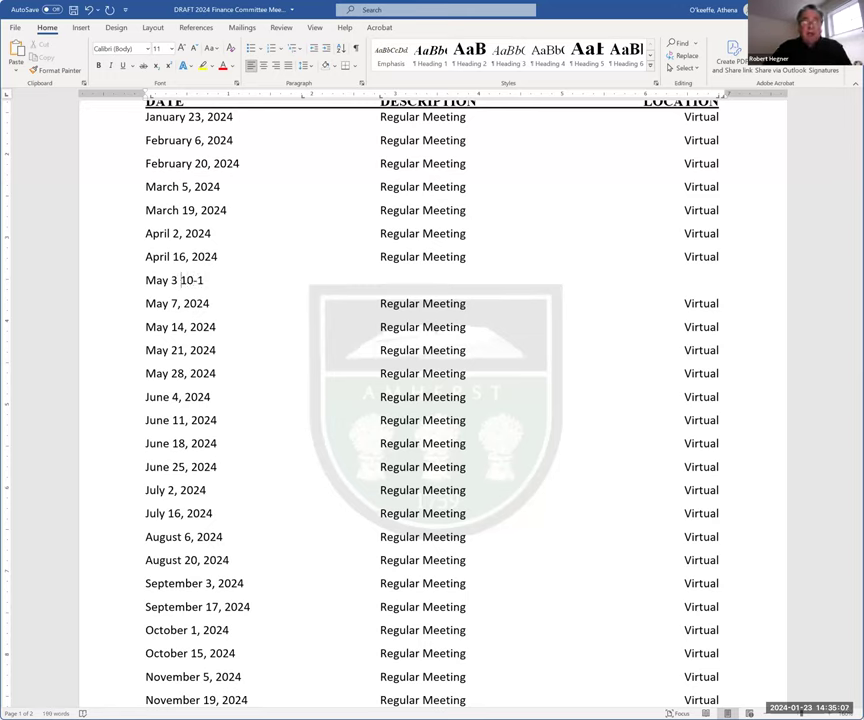
text(, 2024 10)
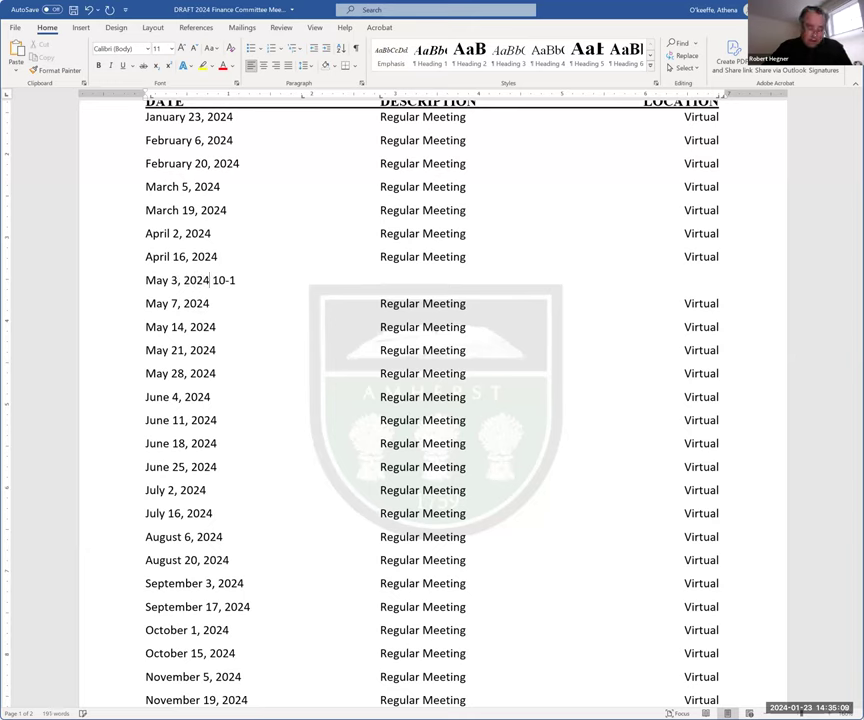
text(:00)
key(End)
text(:00)
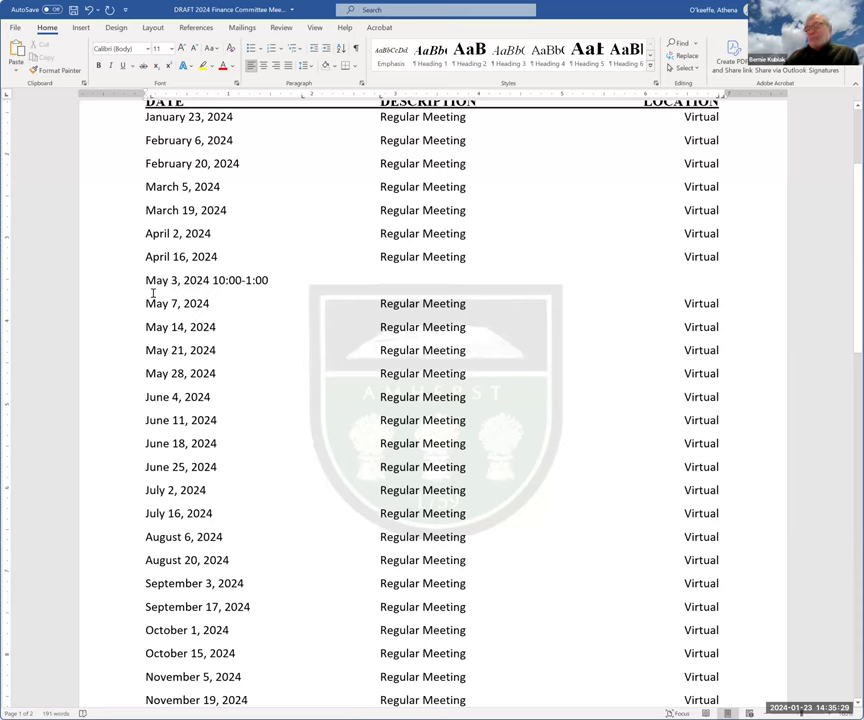
Add a row reading May 10, 10:00-1:00 above the May 14 meeting.
click(141, 329)
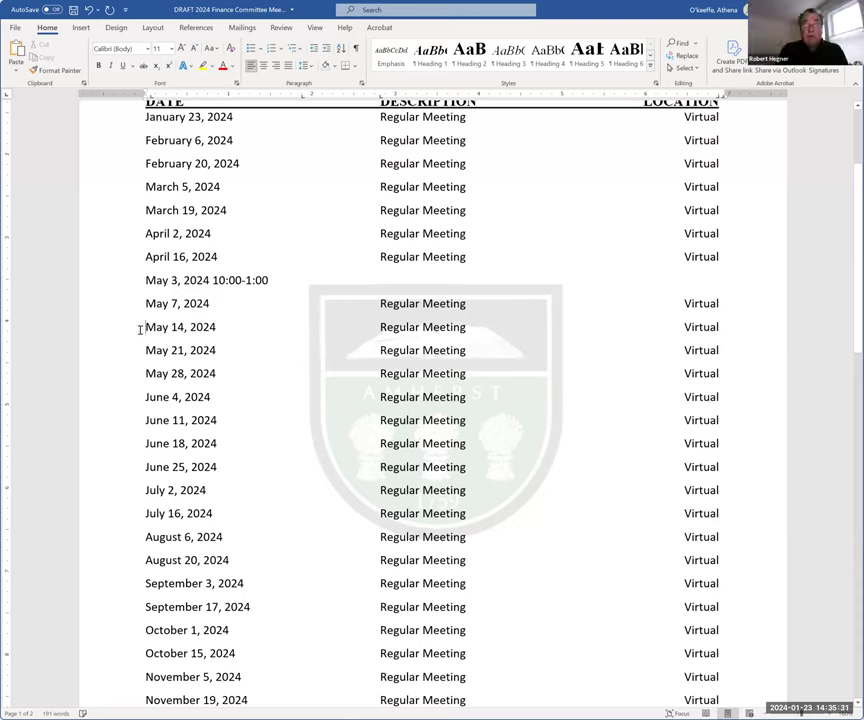
text(May 10)
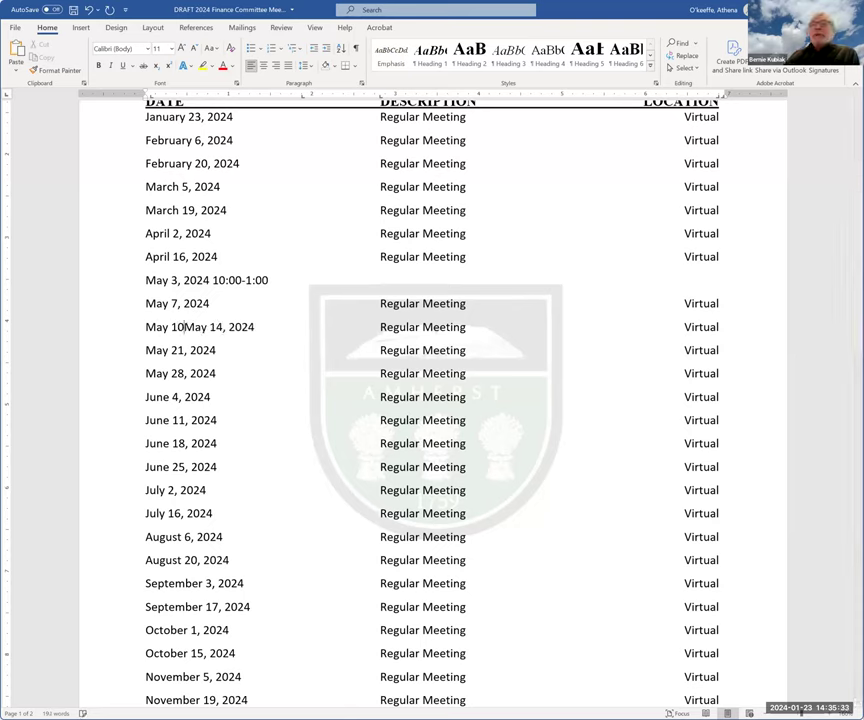
key(Return)
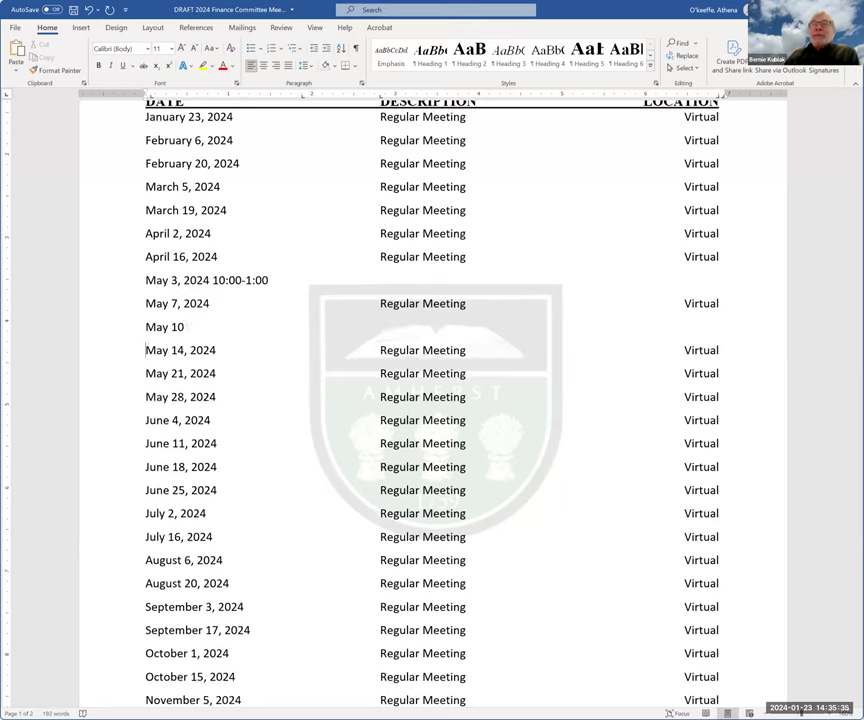
key(BackSpace)
text(, 1)
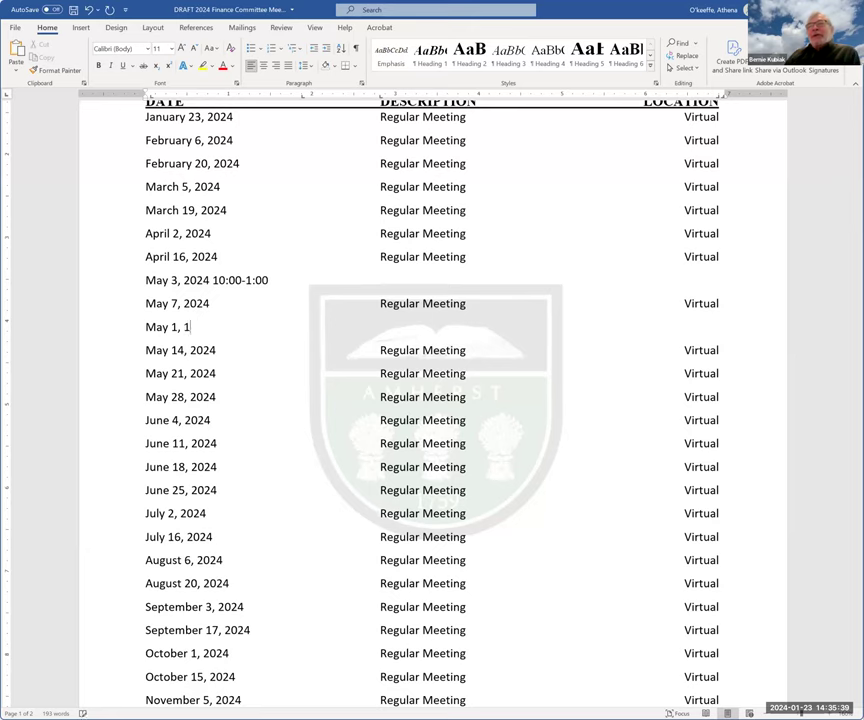
text(0:00-1:00)
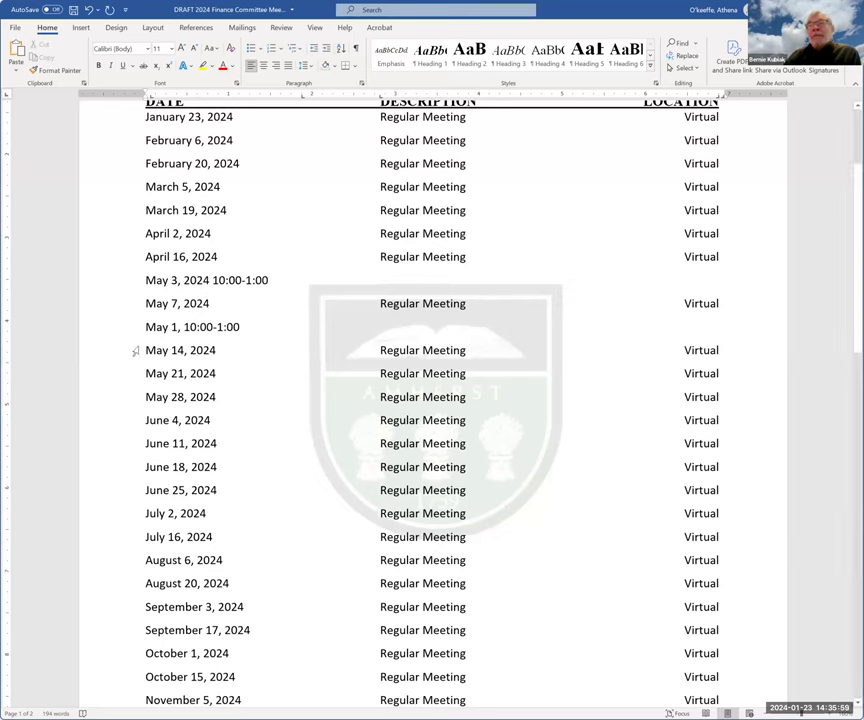
click(171, 327)
click(177, 327)
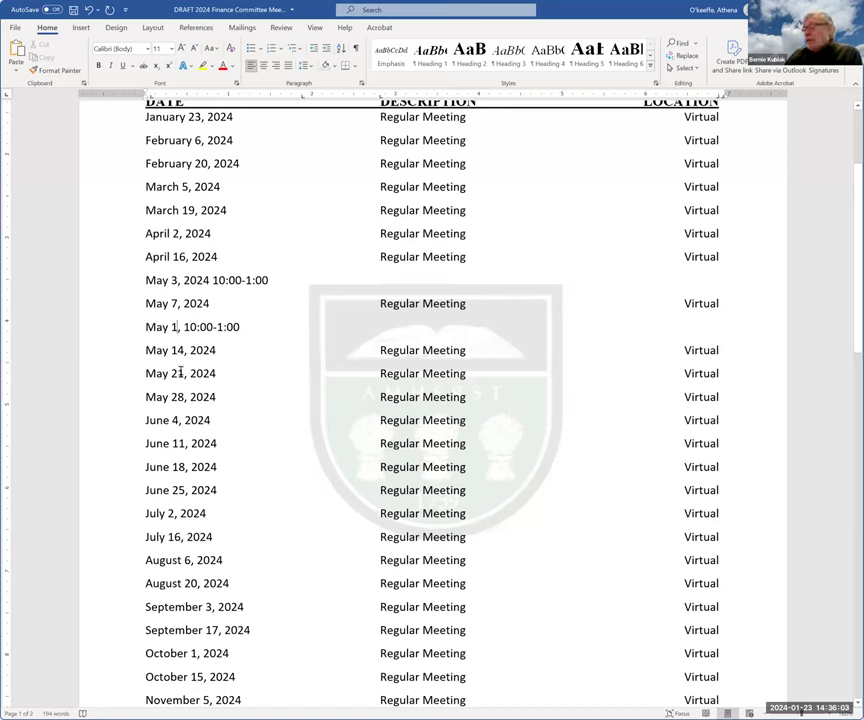
text(0)
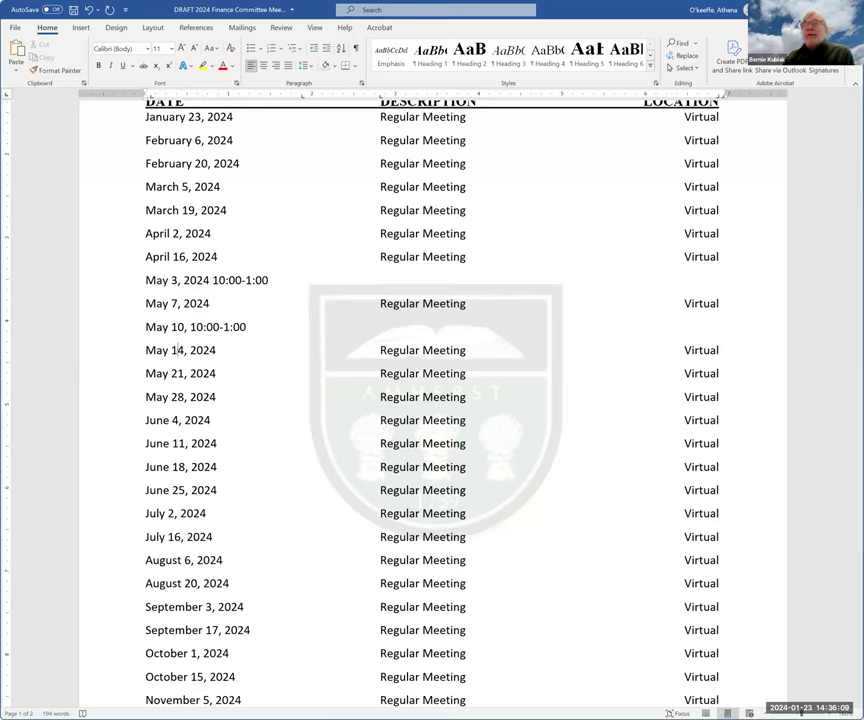
Add a May 17, 2024 row above the May 21 meeting, with the time 10:00 after the date.
click(718, 350)
click(146, 373)
text(May 17)
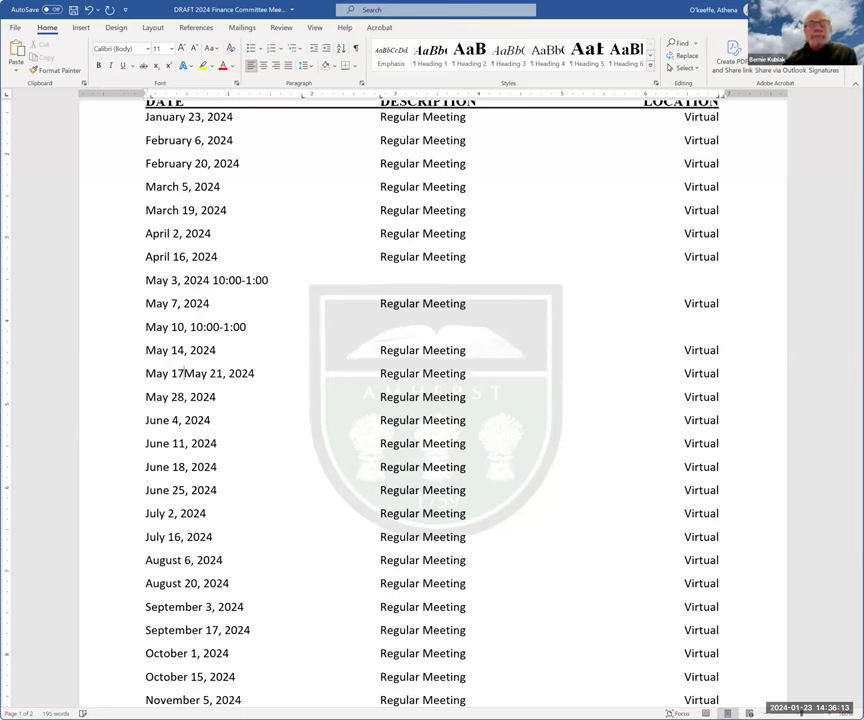
key(Return)
text(, 2024 10:00)
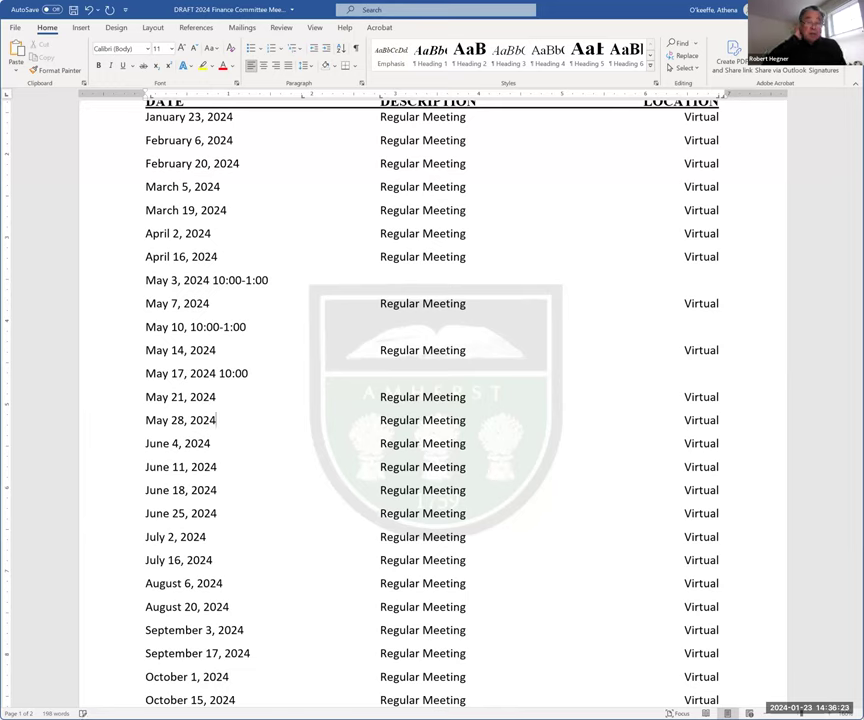
Add a May 24, 2024 row above the May 28 meeting, with the time 10:00 after the date.
click(145, 420)
text(May 24)
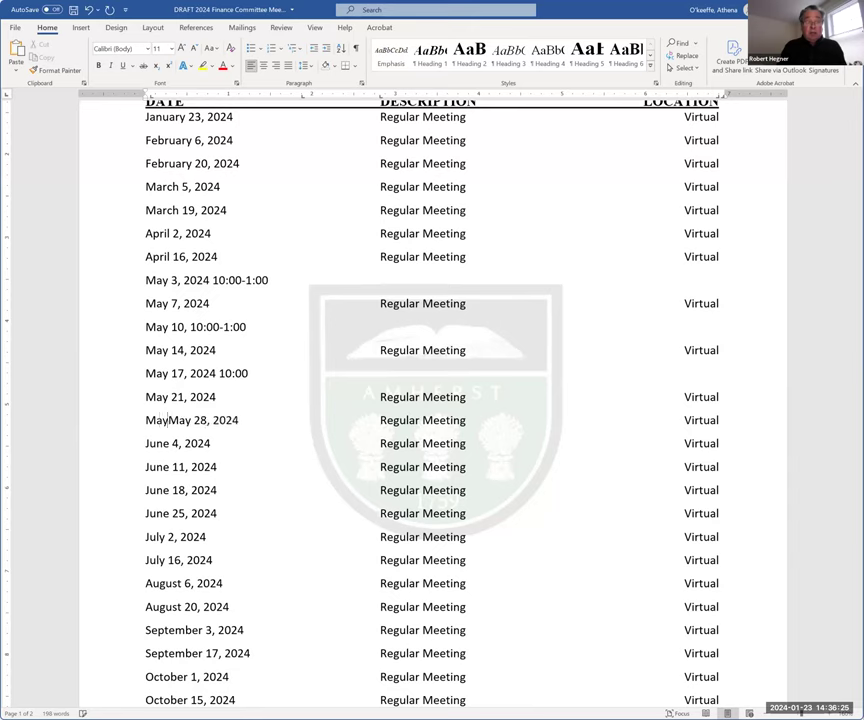
key(Return)
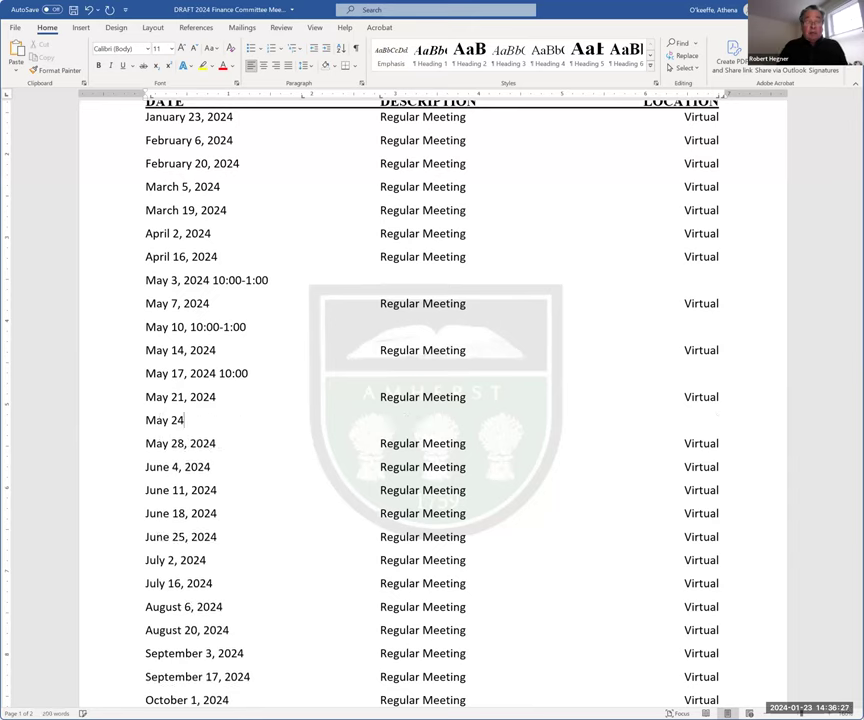
text(, 20)
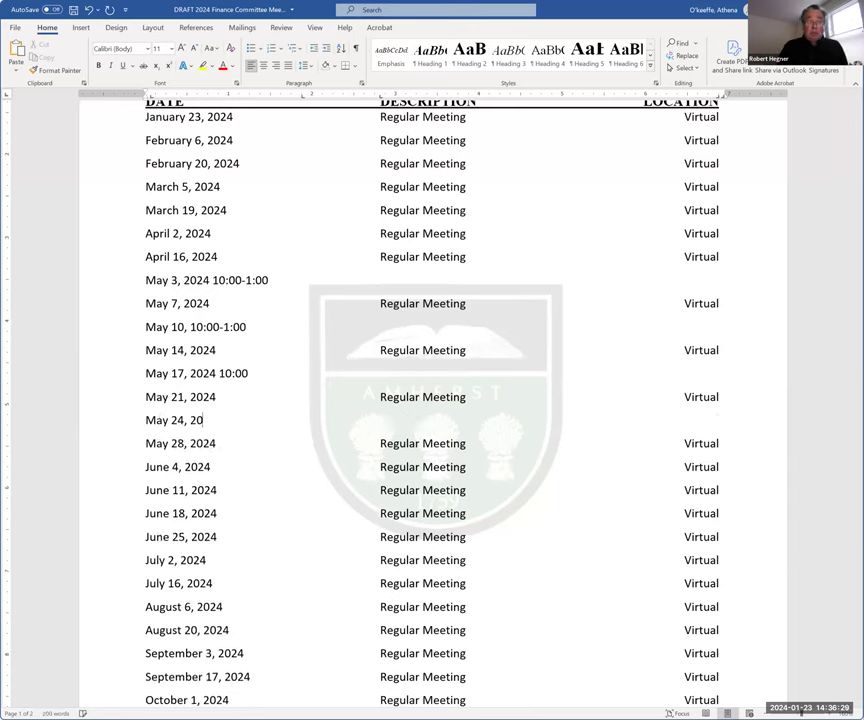
text(24 10:00)
Add a May 31, 2024 row below the May 28 meeting, with the time 10:00 after the date.
click(217, 443)
key(Return)
text(May 31, 2024 10:00)
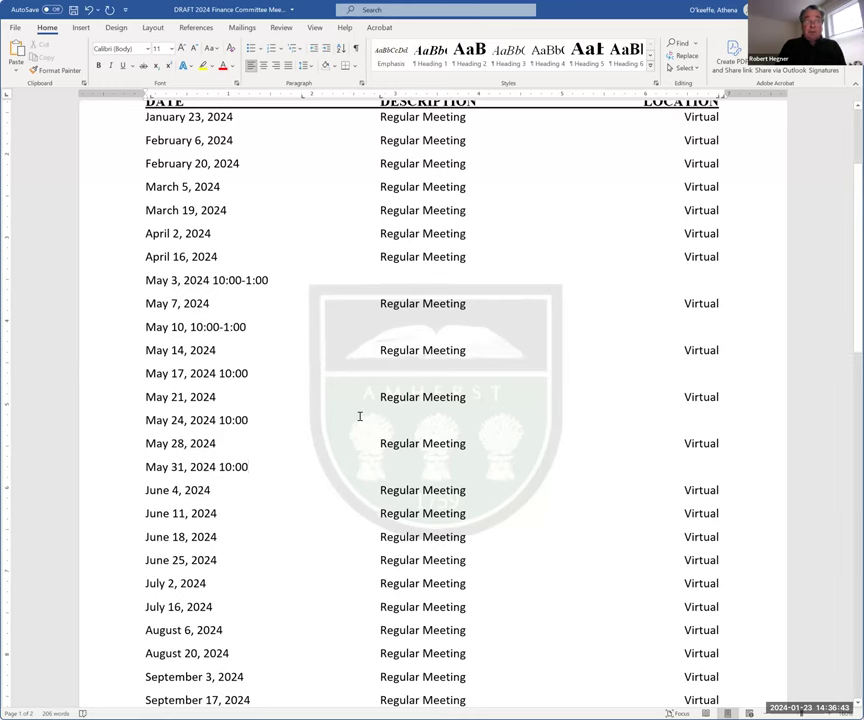
scroll(480, 388, down, 5)
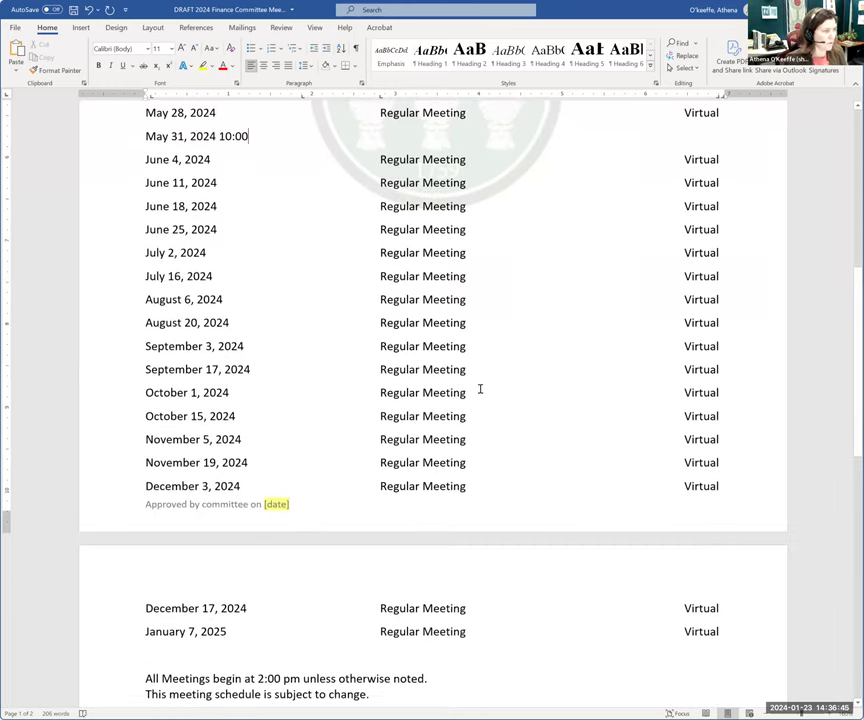
scroll(480, 388, up, 4)
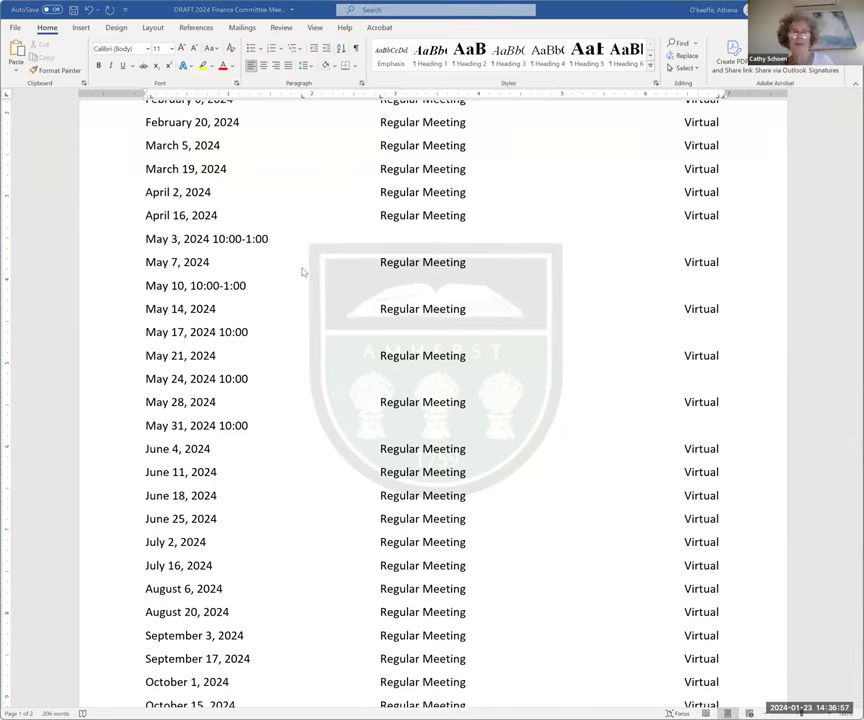
scroll(302, 271, down, 5)
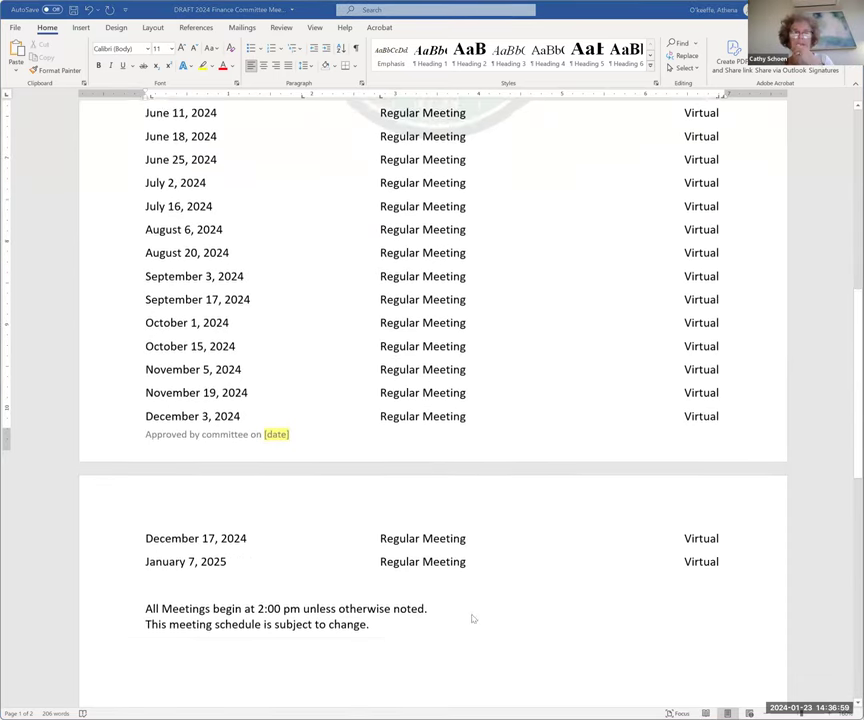
click(430, 596)
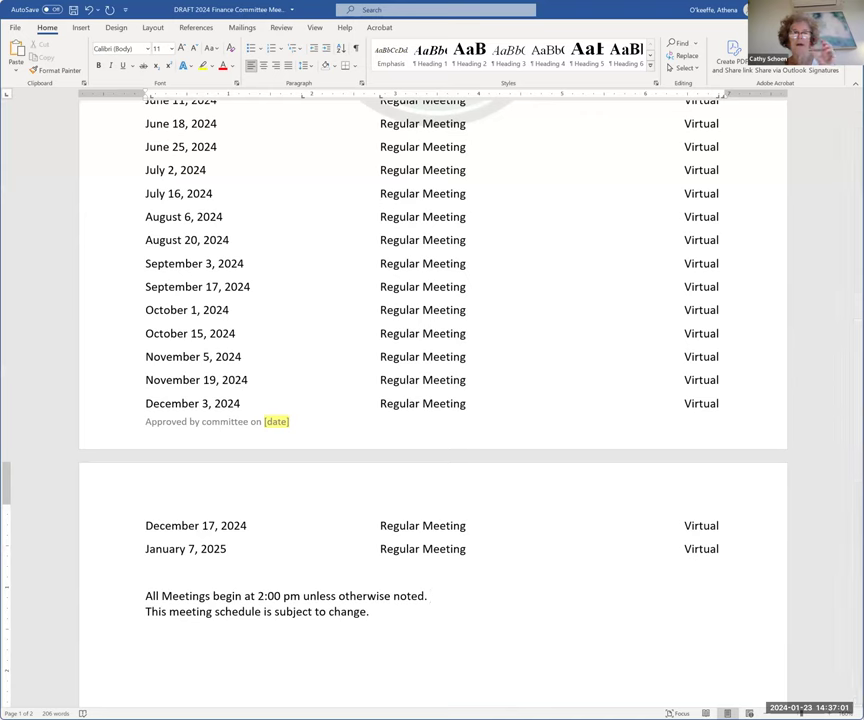
scroll(432, 400, up, 6)
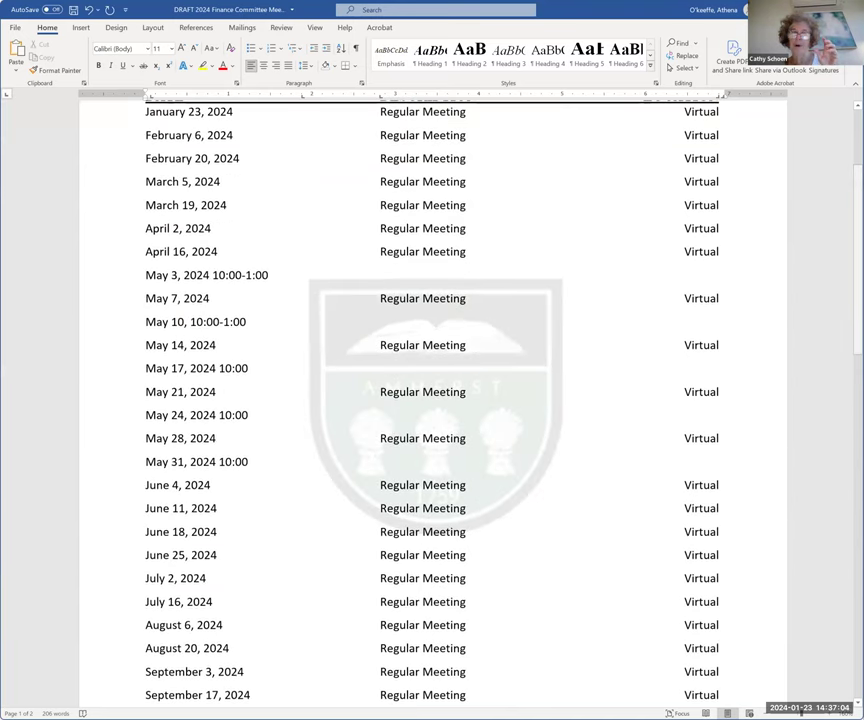
Complete the May 3 row with the time 10:00 am-1:00 pm, description Regular Meeting and location Virtual.
click(300, 345)
click(241, 275)
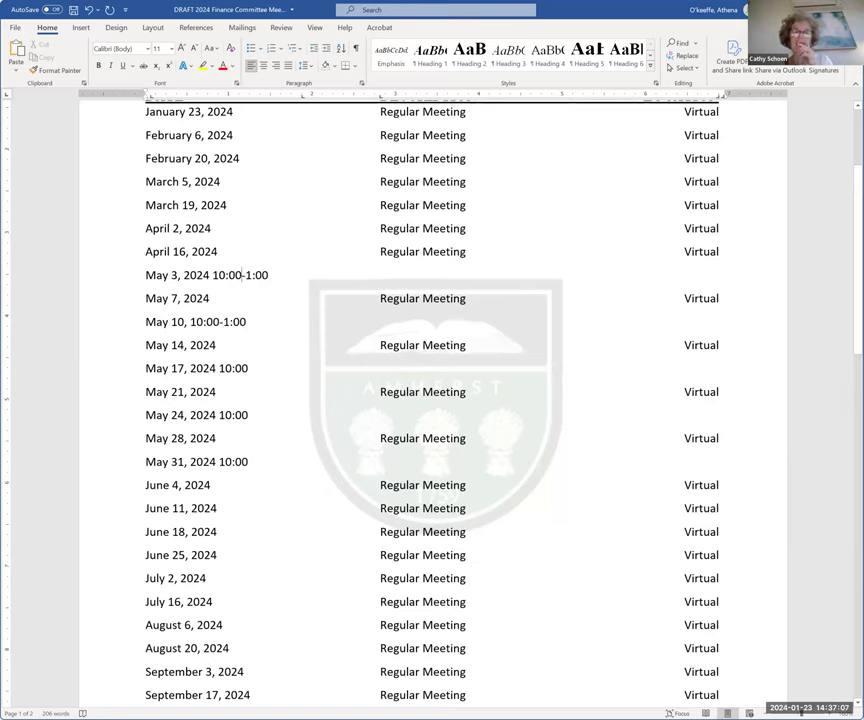
text(am-1:00)
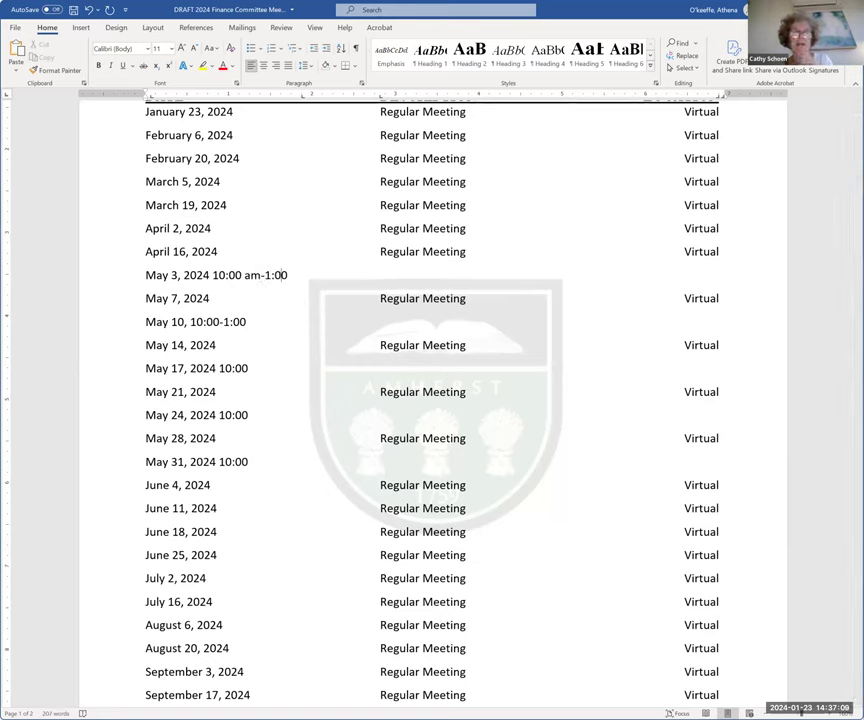
text( pm)
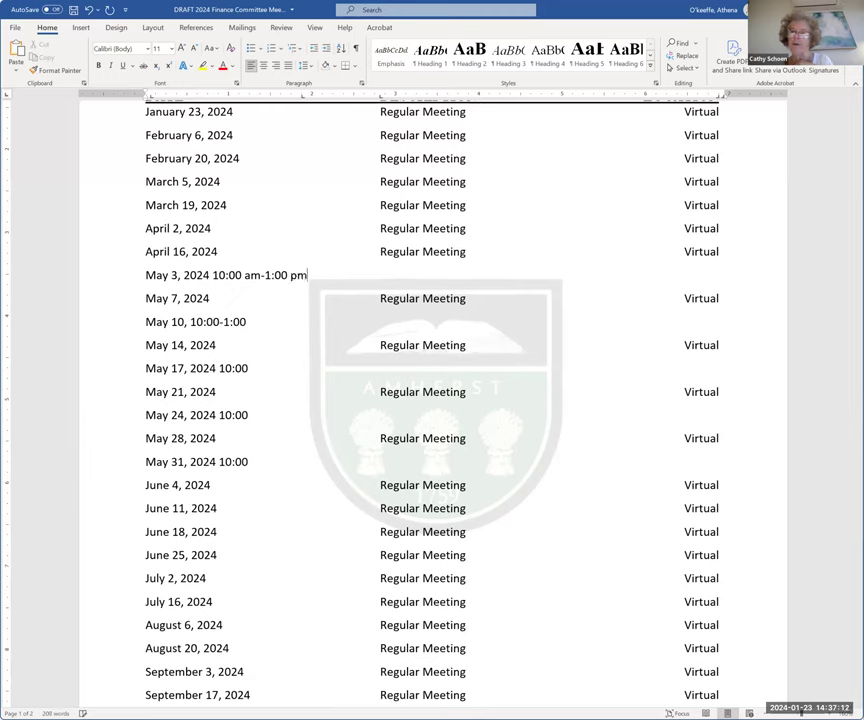
key(Tab)
text(gular Meeting)
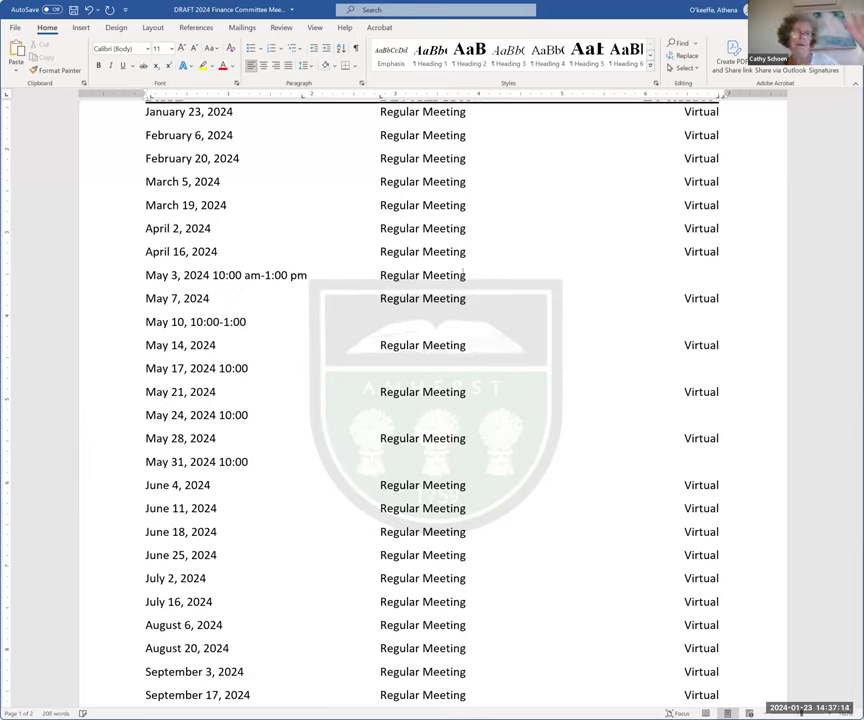
key(Tab)
text(Virtual)
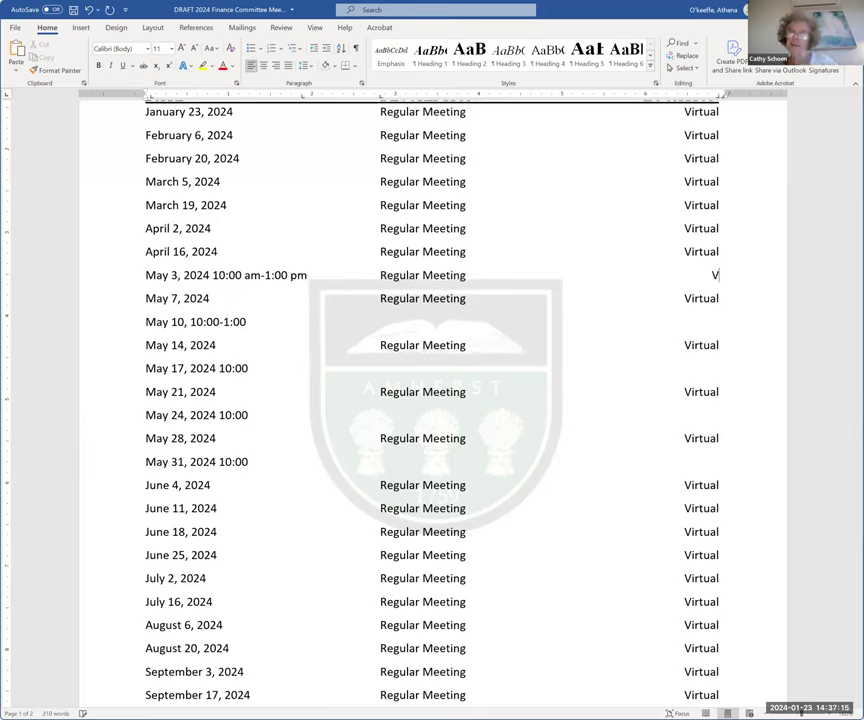
Add am to the May 10 start time and put spaces around the dash in the May 10 and May 3 times.
click(246, 321)
key(Left)
key(Left)
text(am)
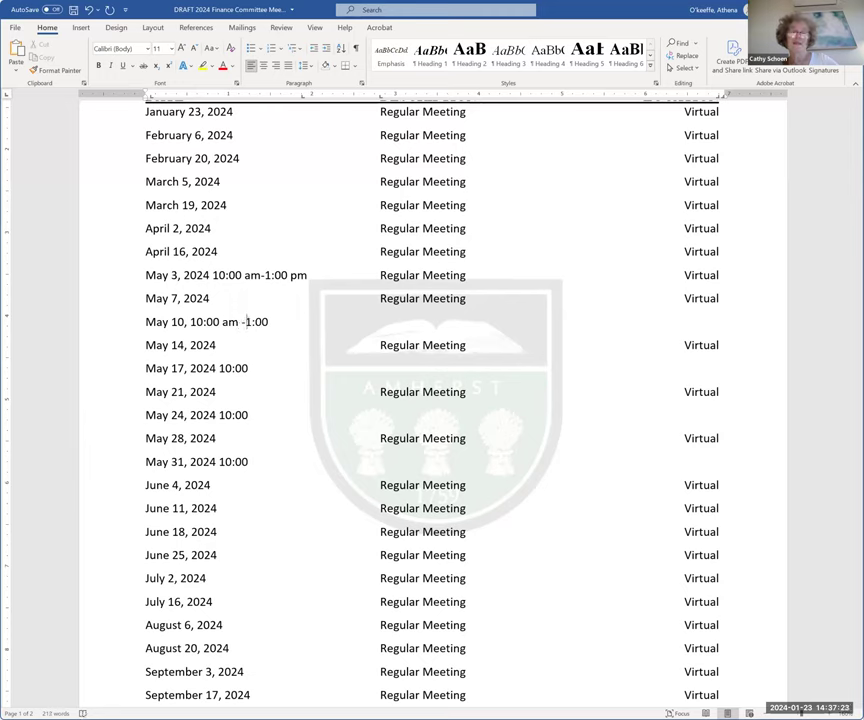
key(Right)
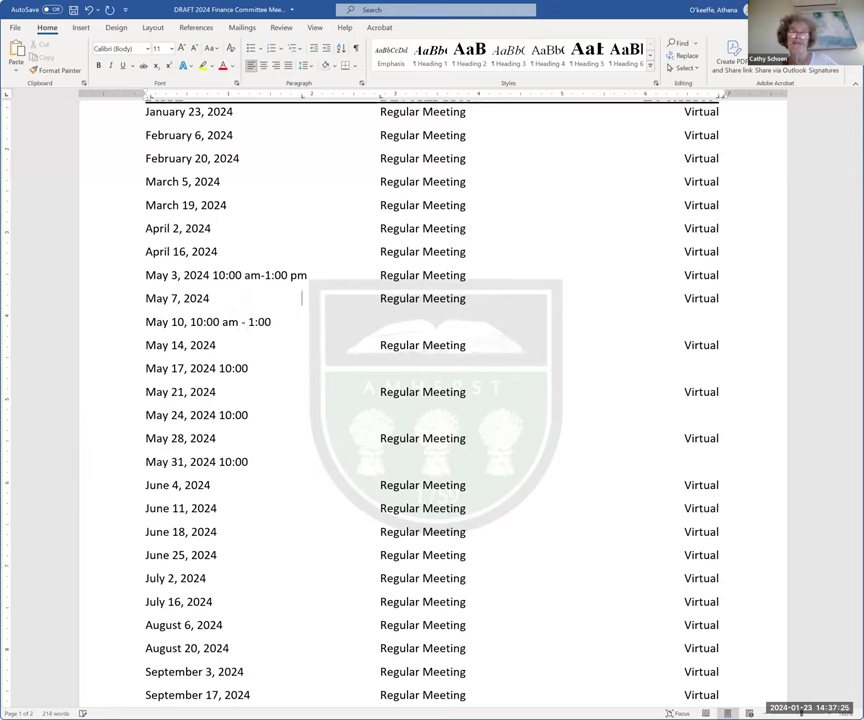
click(263, 275)
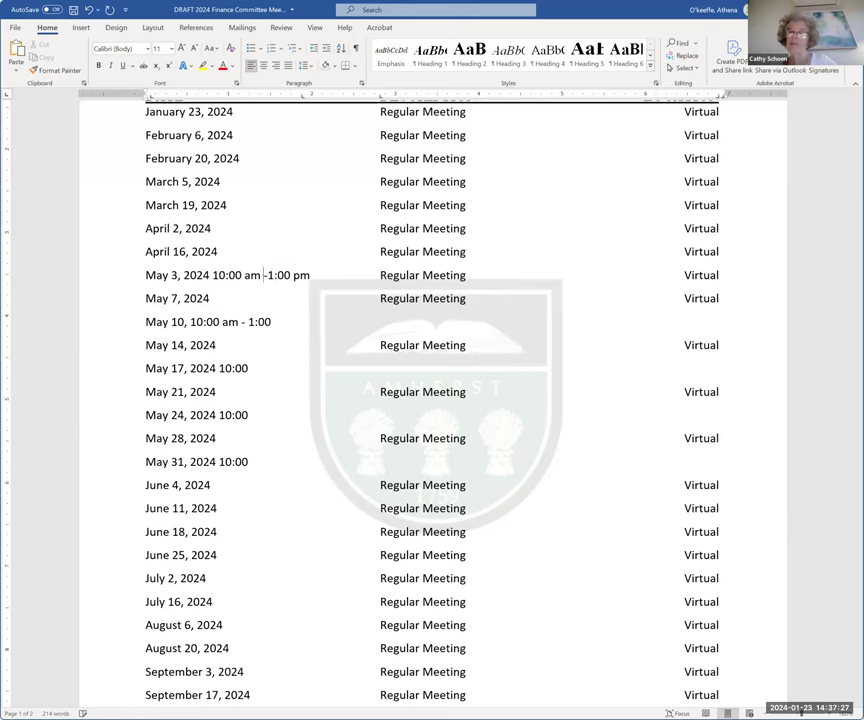
key(Right)
Add pm to the May 10 end time and fill in description Regular Meeting and location Virtual.
click(271, 321)
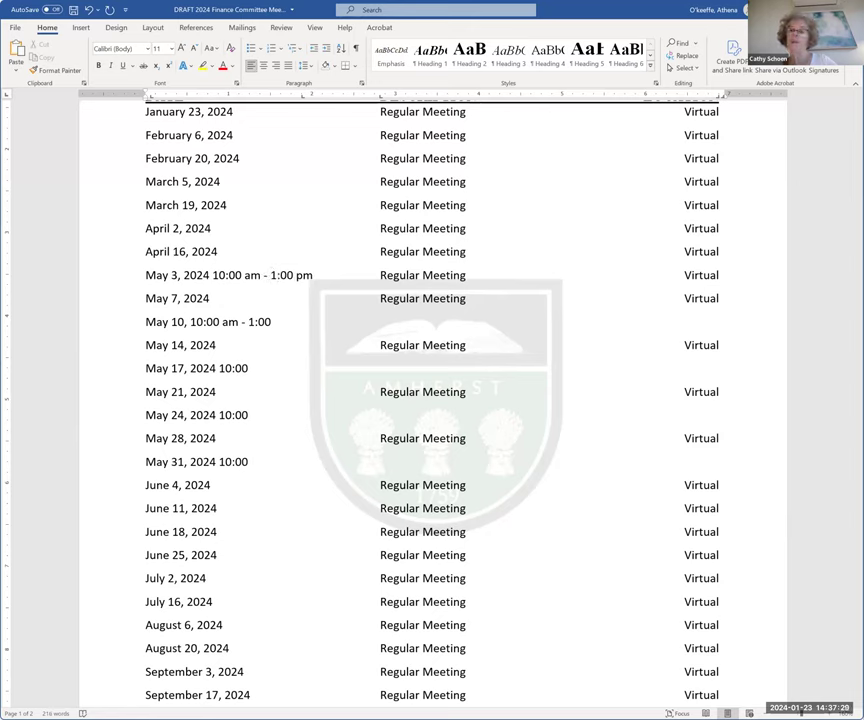
text(pm	Regular Meeting)
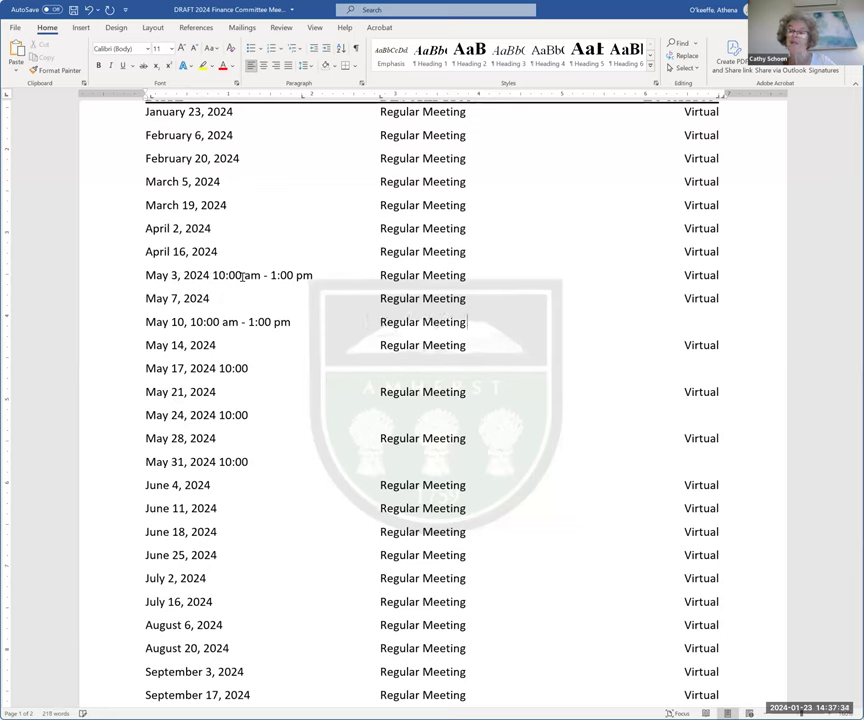
key(Tab)
text(Virtual)
Add am after the 10:00 start time in the May 17, 2024 row.
key(Down)
key(Down)
text(am)
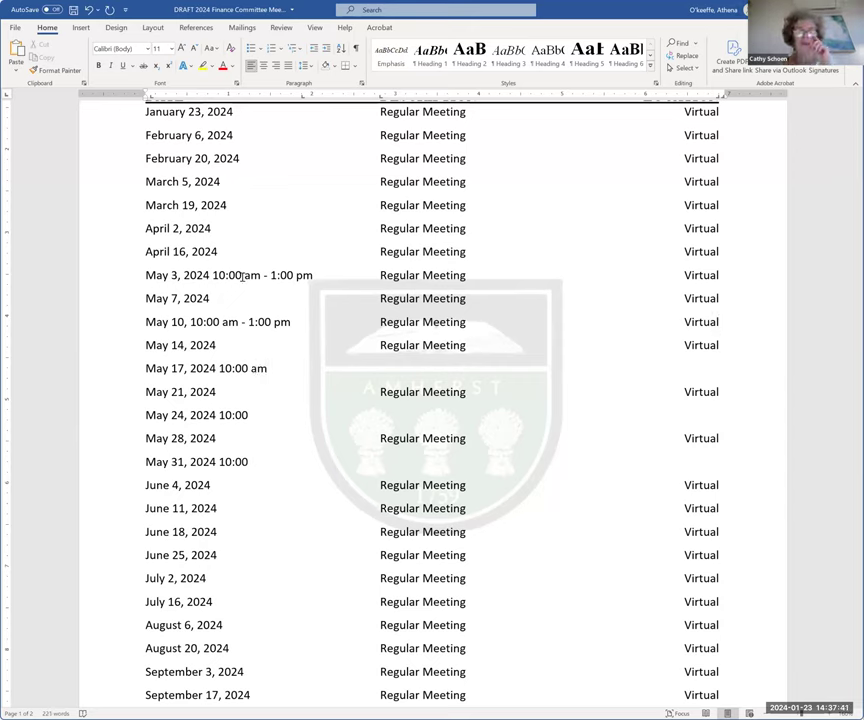
key(shift+Home)
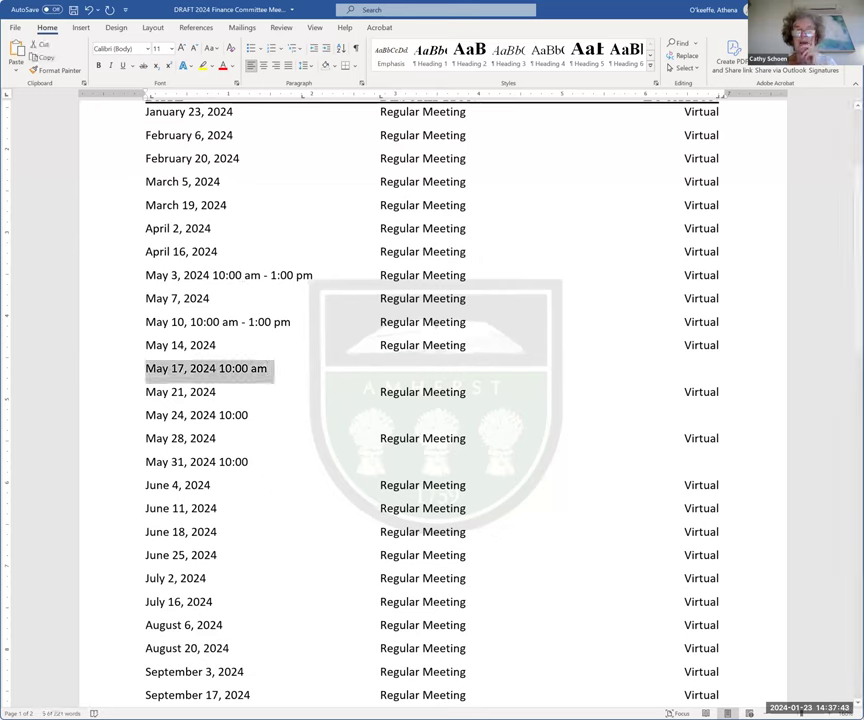
click(314, 322)
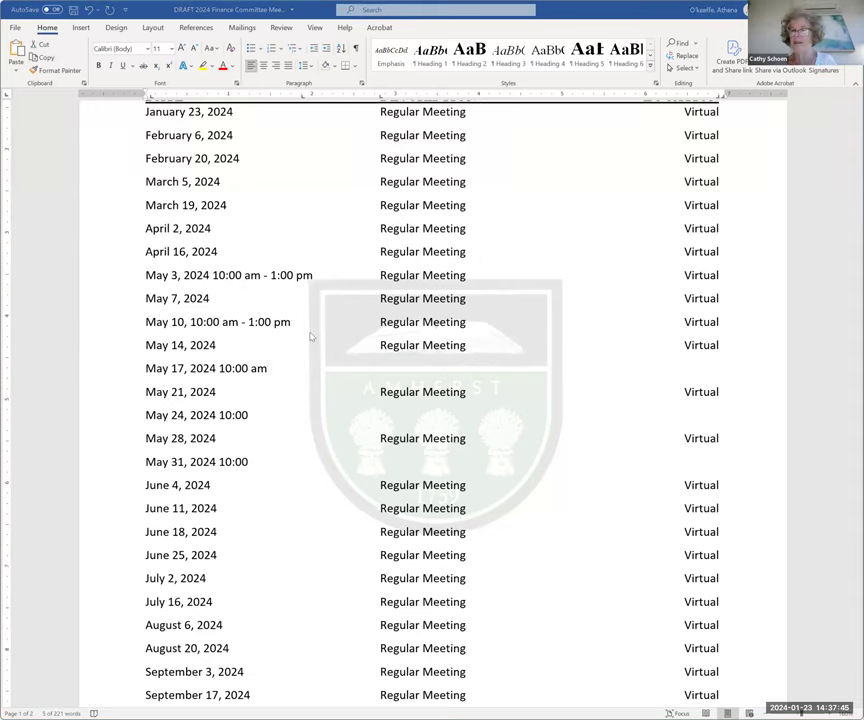
triple_click(305, 376)
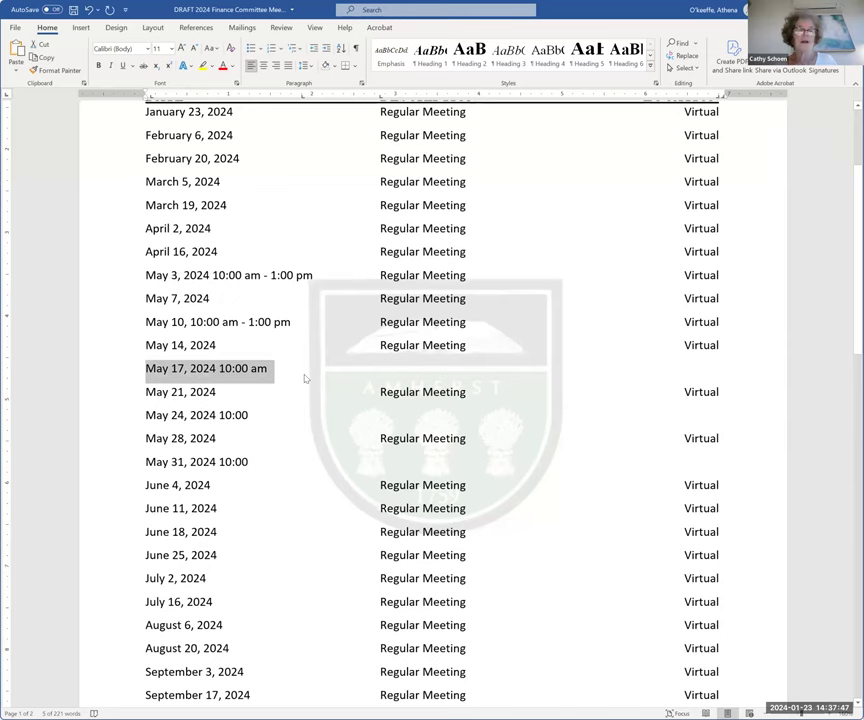
click(295, 369)
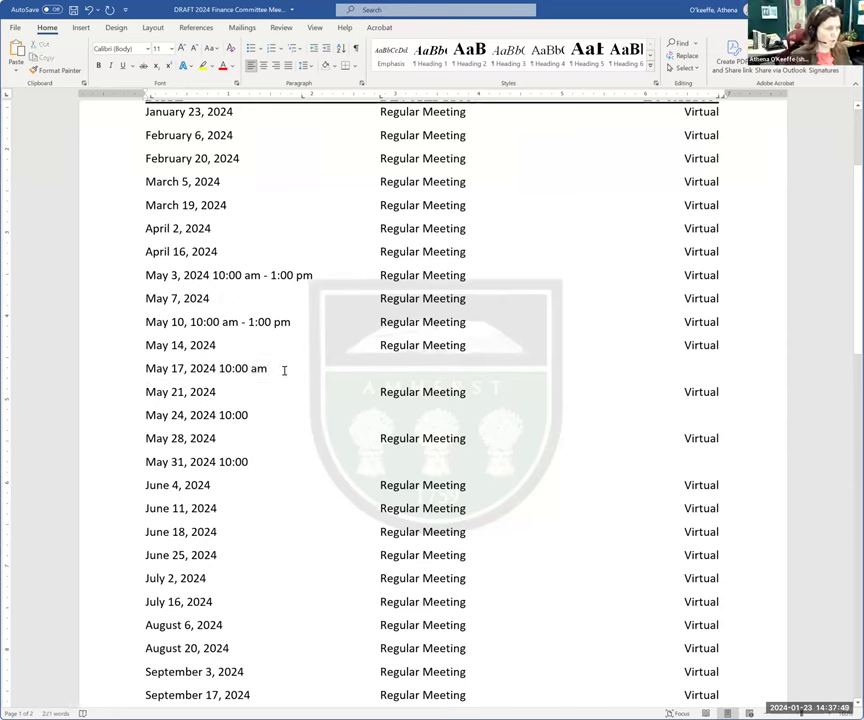
click(137, 377)
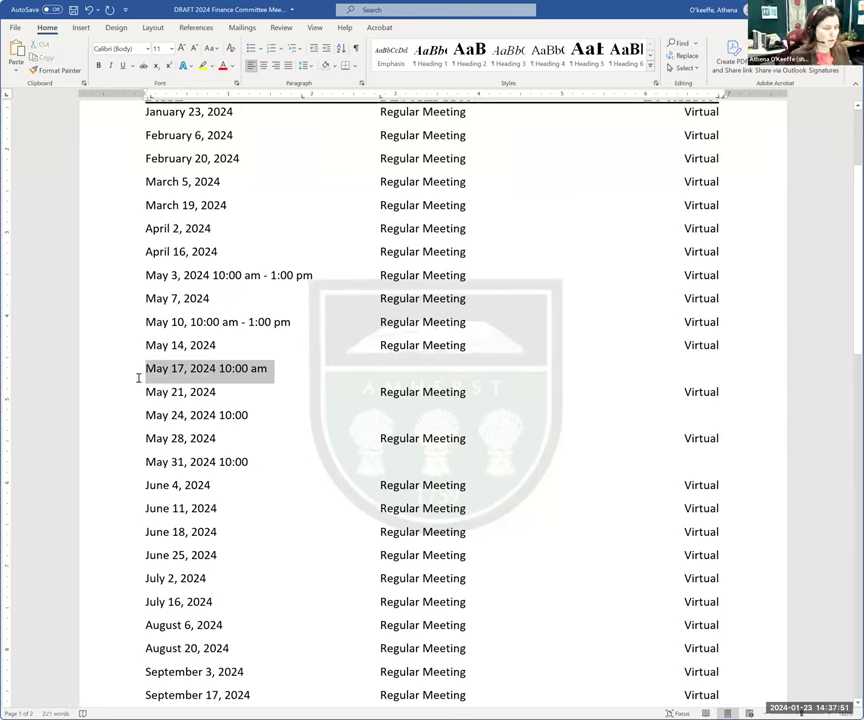
Complete the May 17 row with the end time 1:00 pm, description Regular Meeting and location Virtual.
click(293, 376)
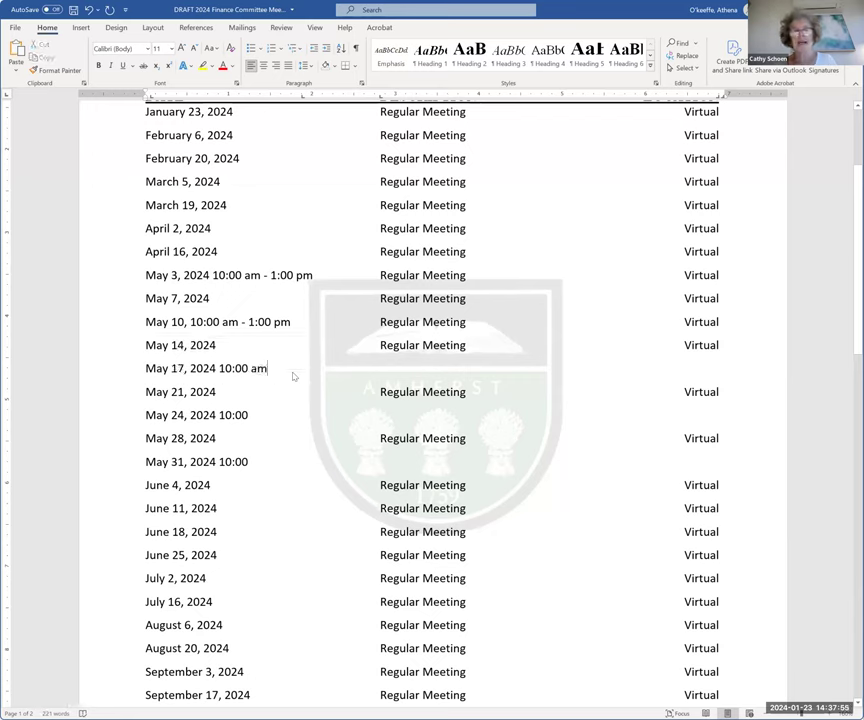
text(-)
key(BackSpace)
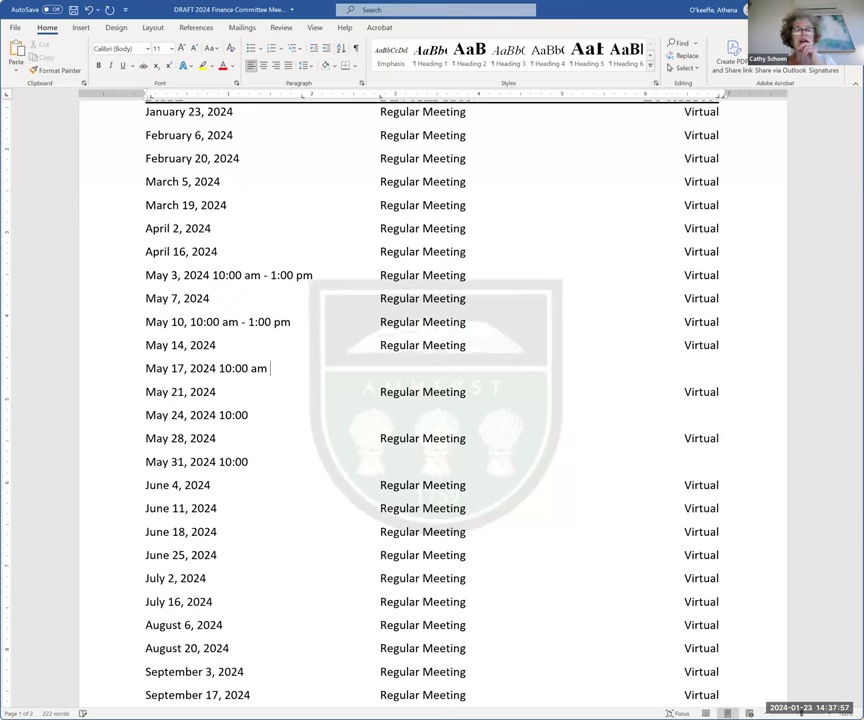
text(1)
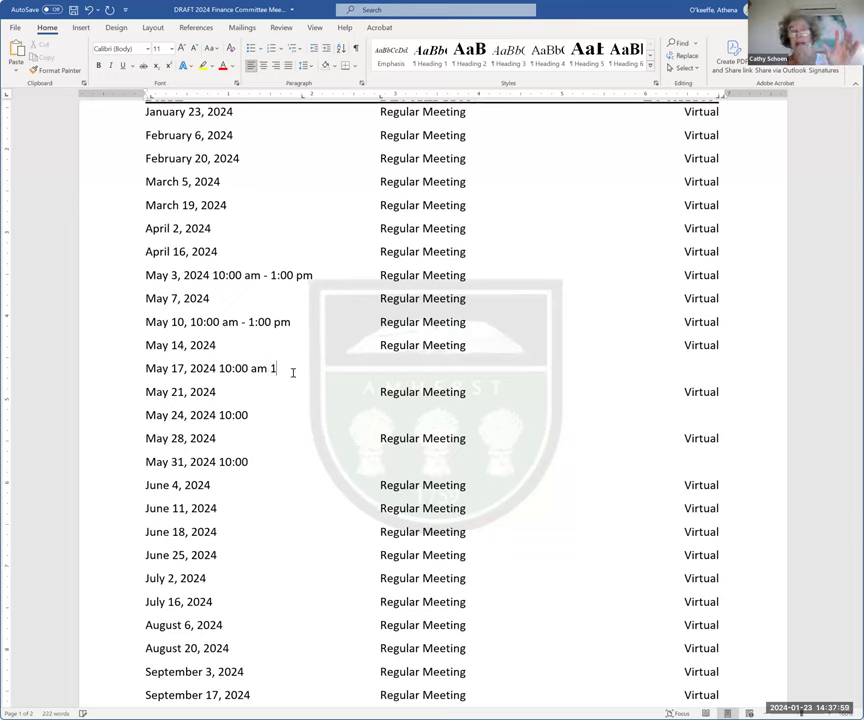
text(:00 pm	)
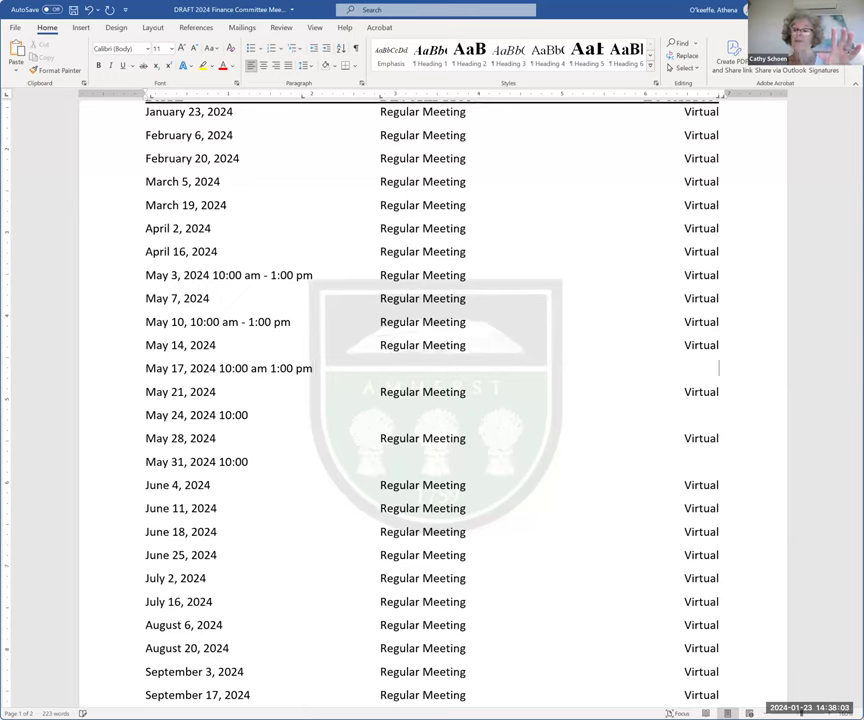
text(Regula)
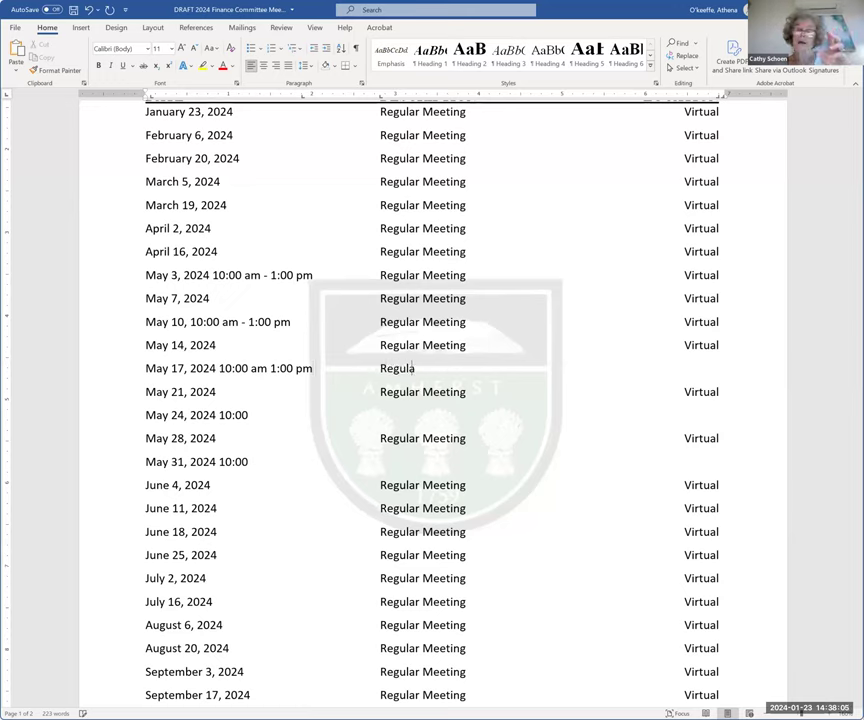
text(r Meeting)
key(Tab)
text(Virtual)
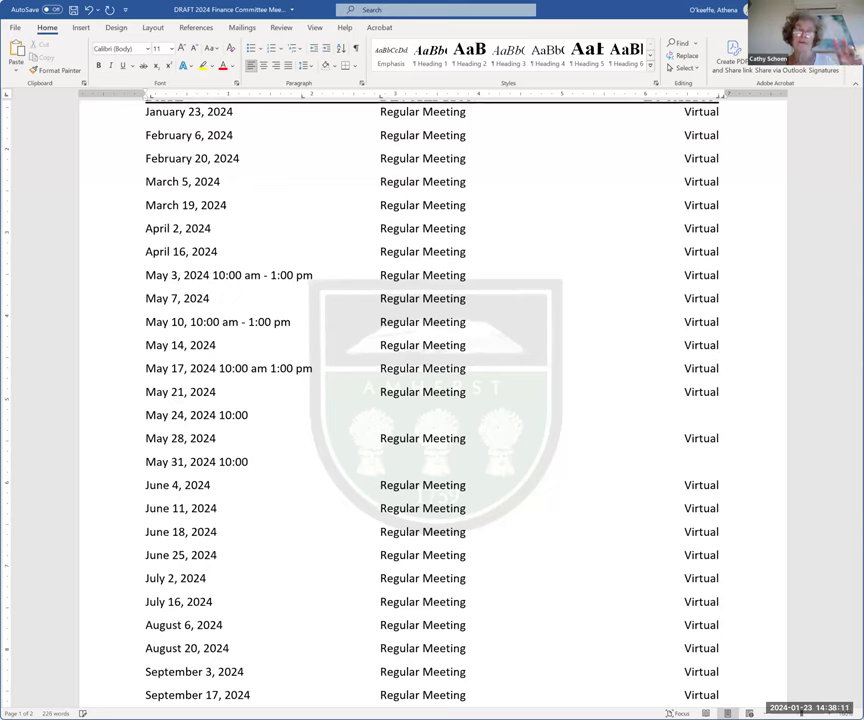
Complete the May 24 row by adding am and 1:00 pm to the time, description Regular Meeting and location Virtual.
text( am)
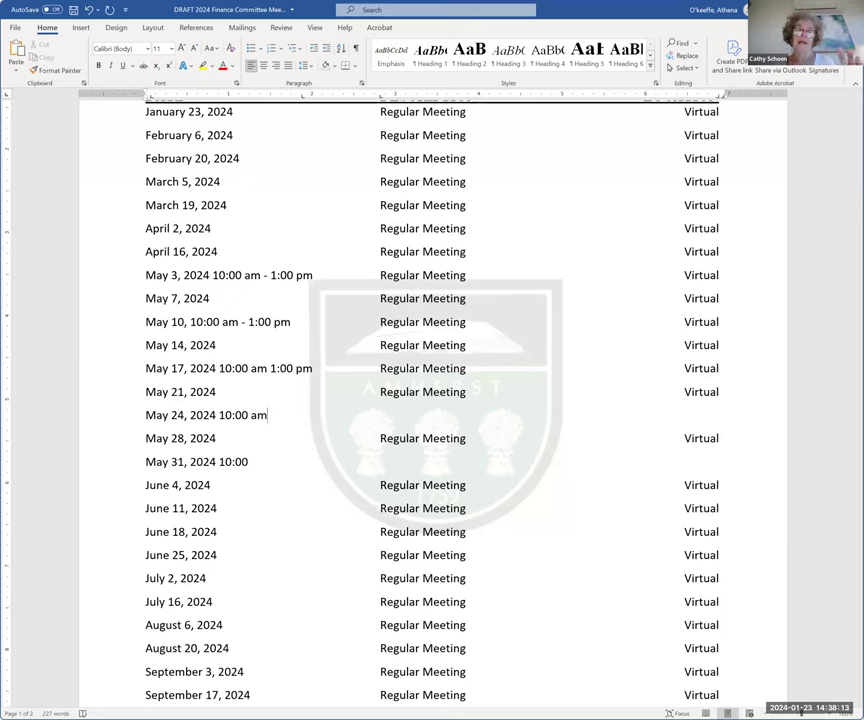
text( 1:00 p)
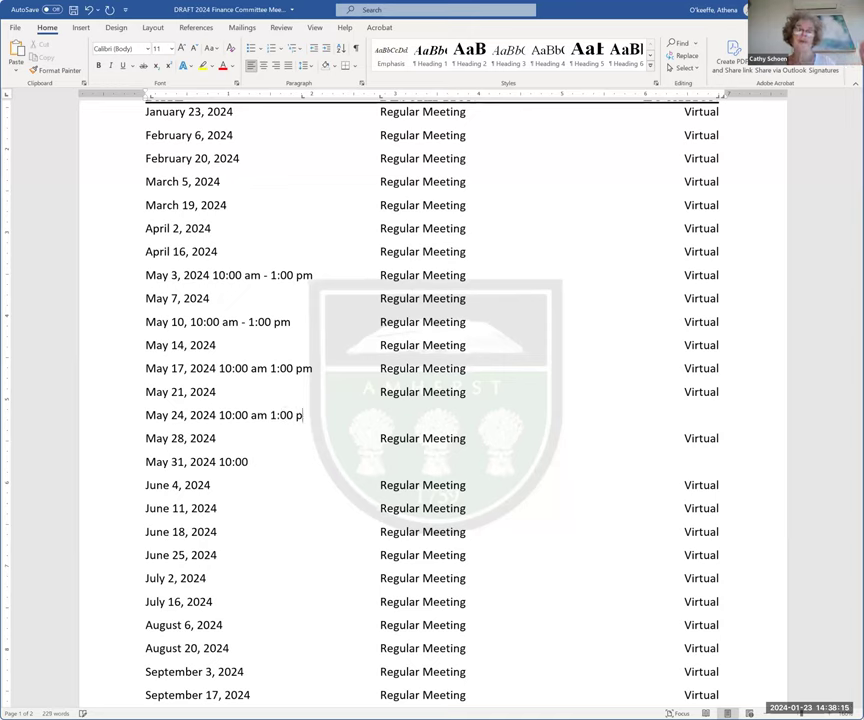
text(mRegular)
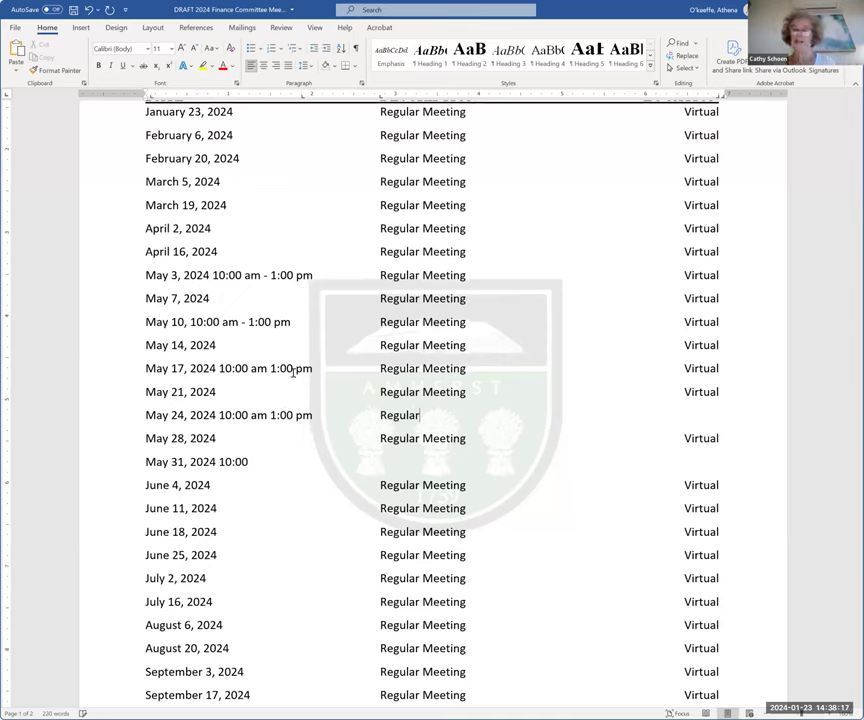
text( Meeting)
key(Tab)
text(Virtual)
Complete the May 31 row by adding am and 1:00 pm to the time, description Regular Meeting and location Virtual.
text( am 1:0)
text(0 pm)
key(Tab)
text(Reuglar)
key(BackSpace)
key(BackSpace)
key(BackSpace)
key(BackSpace)
text(gular Meeting)
key(Tab)
text(Virtual)
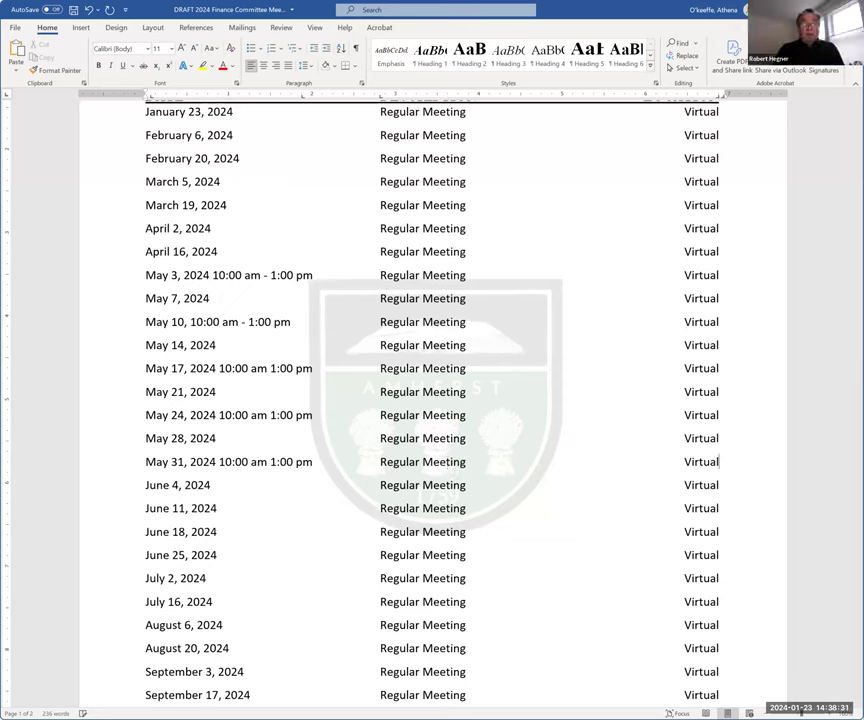
Insert a spaced dash between the start and end times in the May 31, May 24 and May 17 rows.
click(272, 461)
text(- )
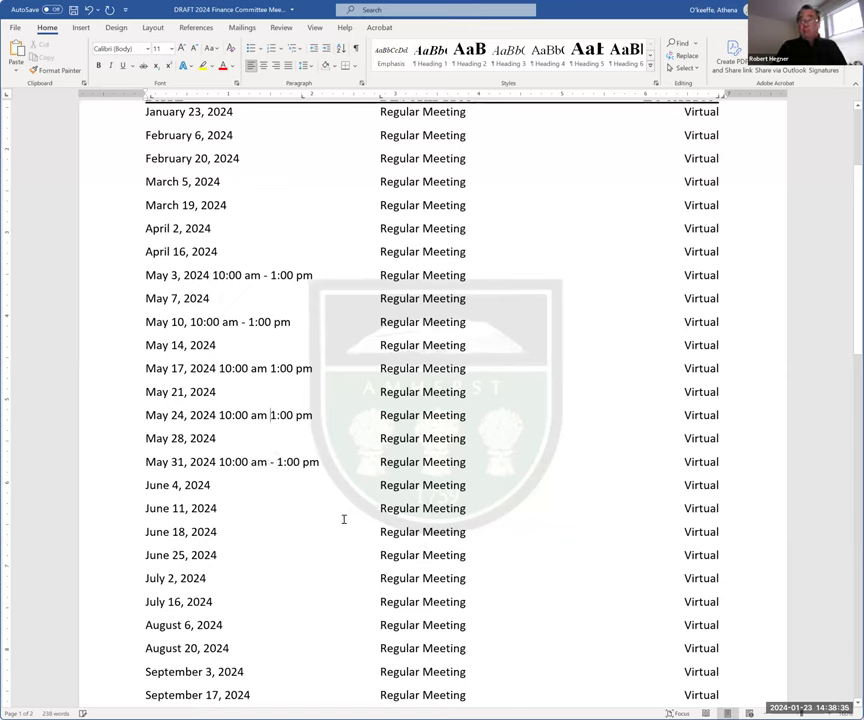
text(-)
click(271, 368)
text(-)
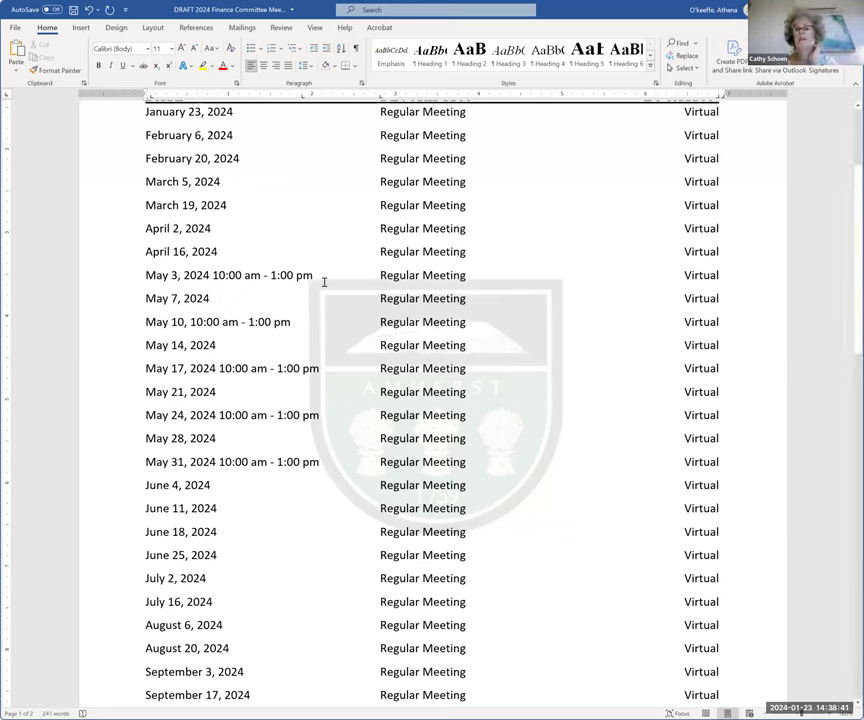
Add the year 2024 to the May 10 date and realign its Regular Meeting and Virtual entries with their columns.
click(188, 322)
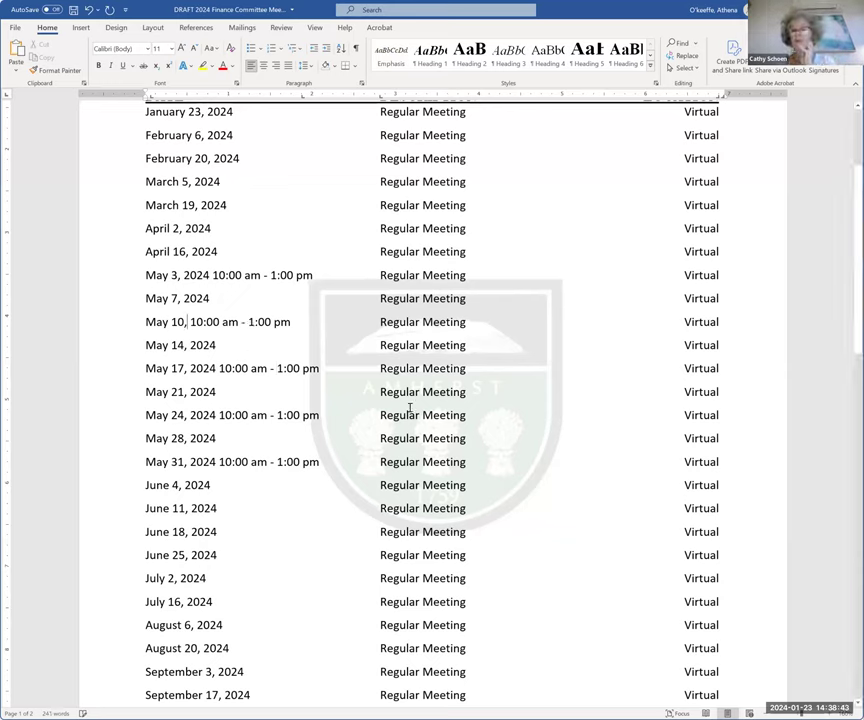
text(, 2024)
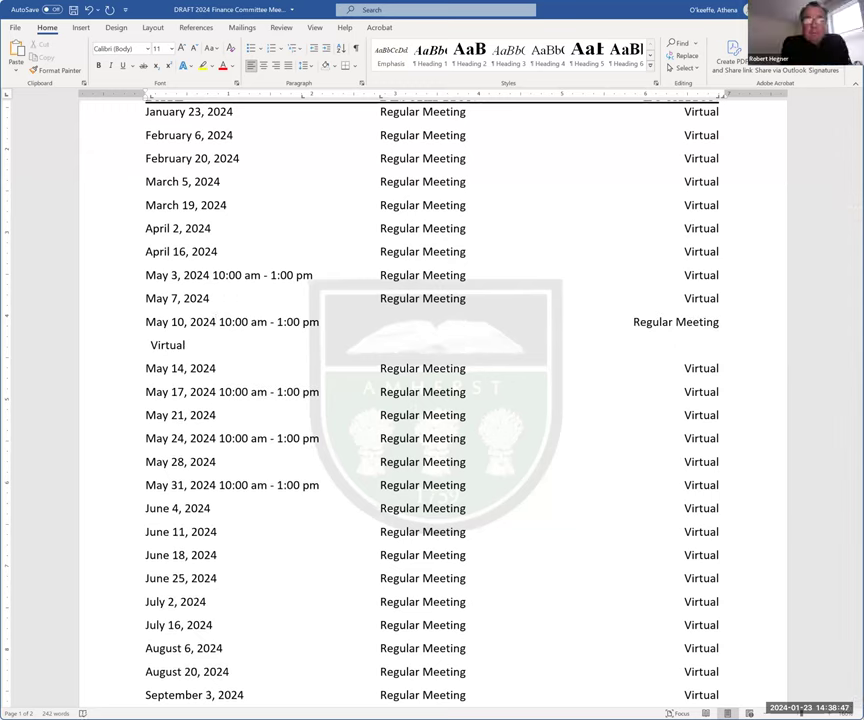
key(Up)
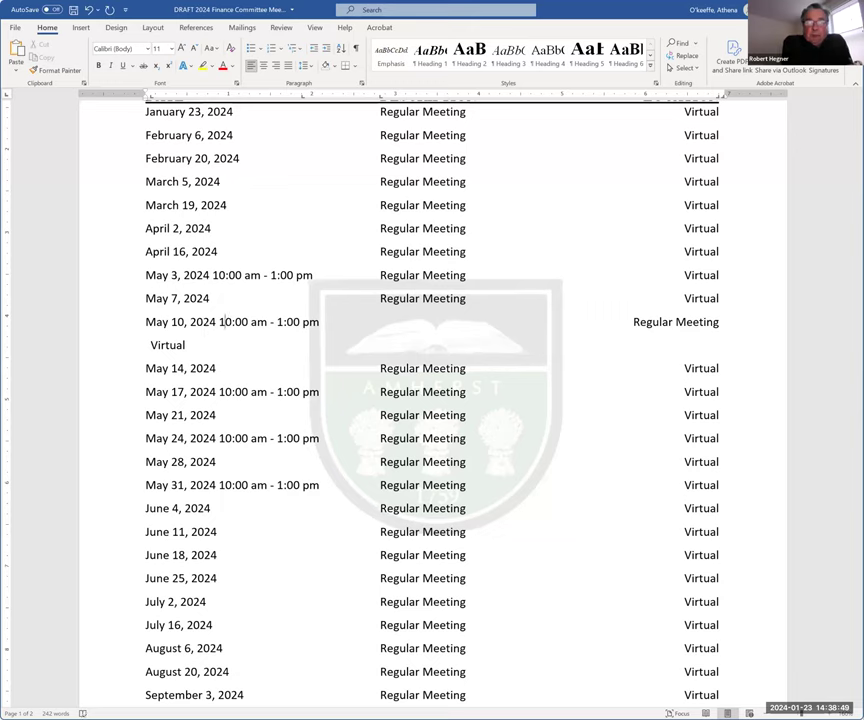
click(222, 321)
key(Delete)
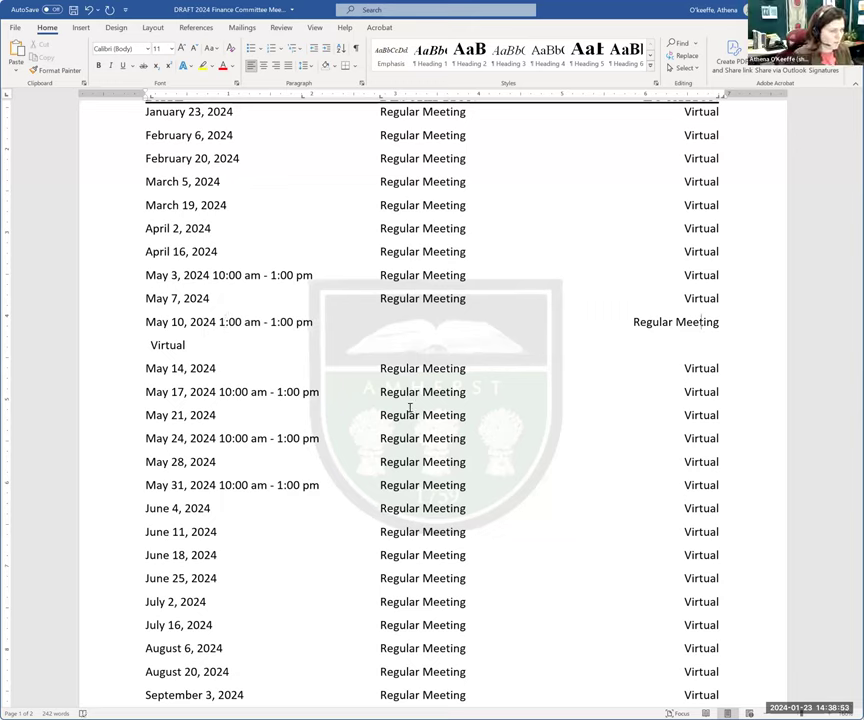
key(BackSpace)
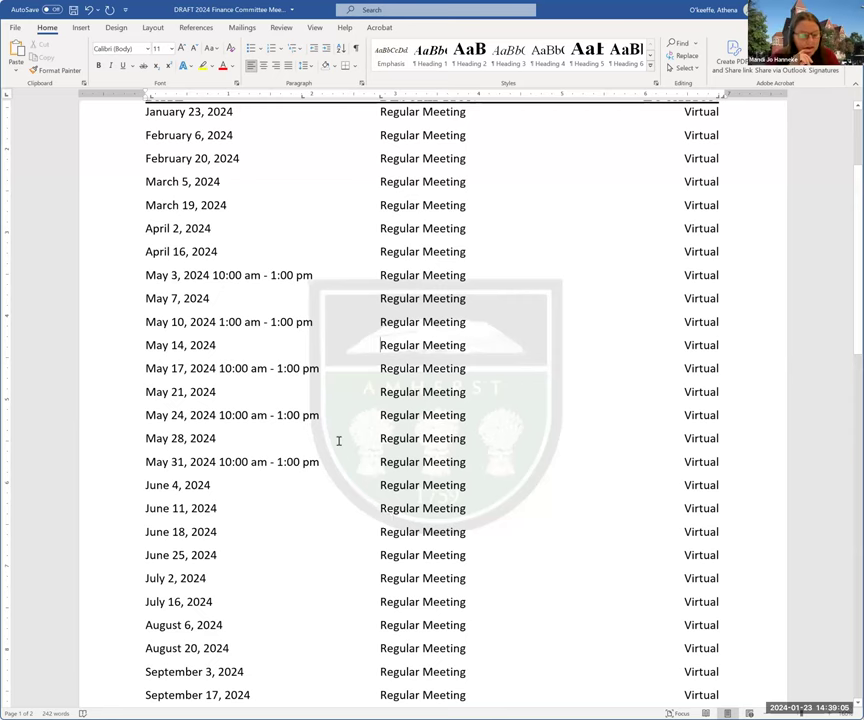
Correct the start time in the May 10, 2024 row to 10:00 am.
scroll(338, 440, down, 2)
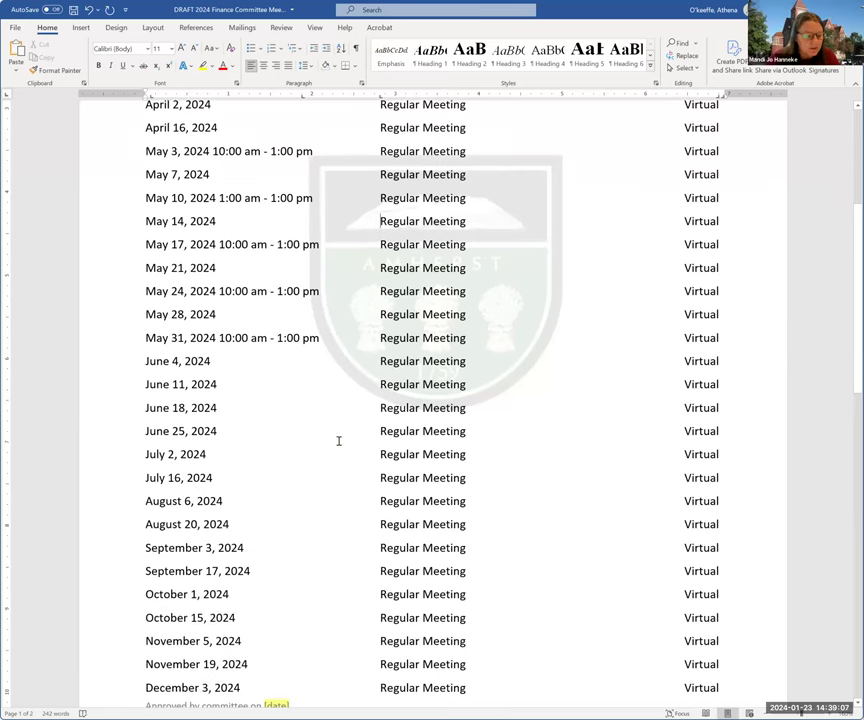
scroll(338, 440, up, 1)
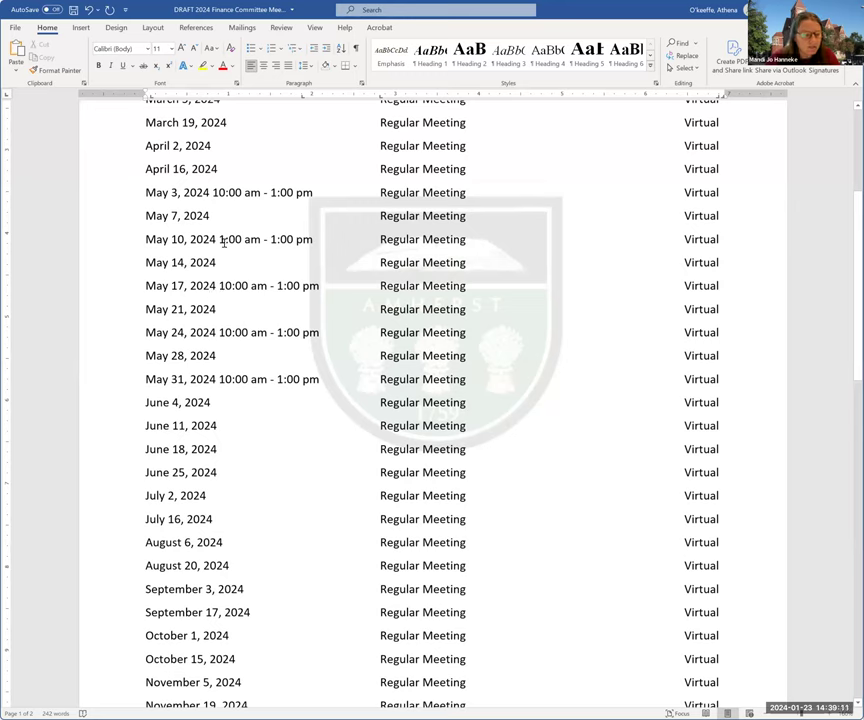
click(223, 240)
text(0)
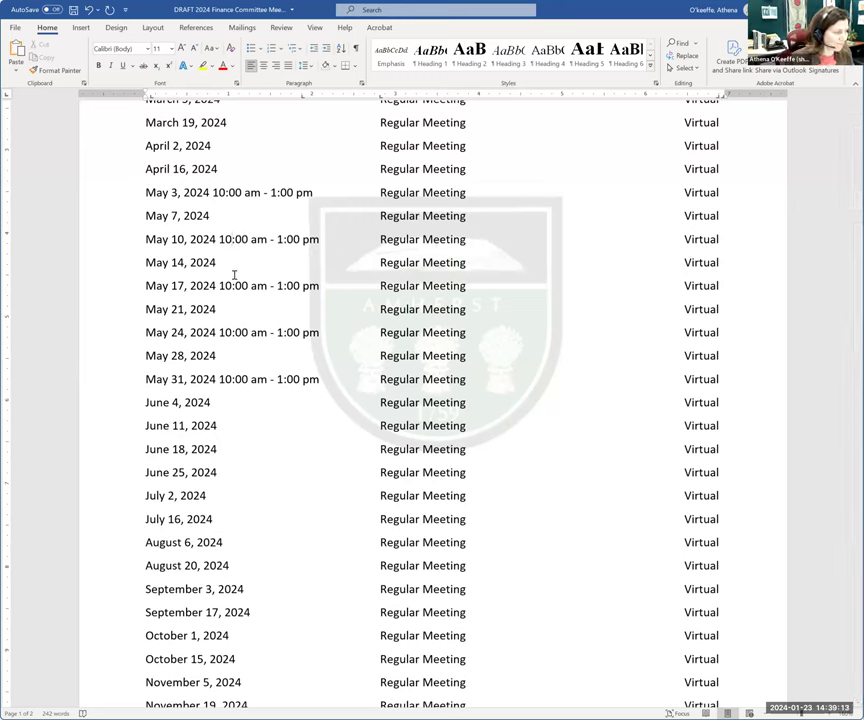